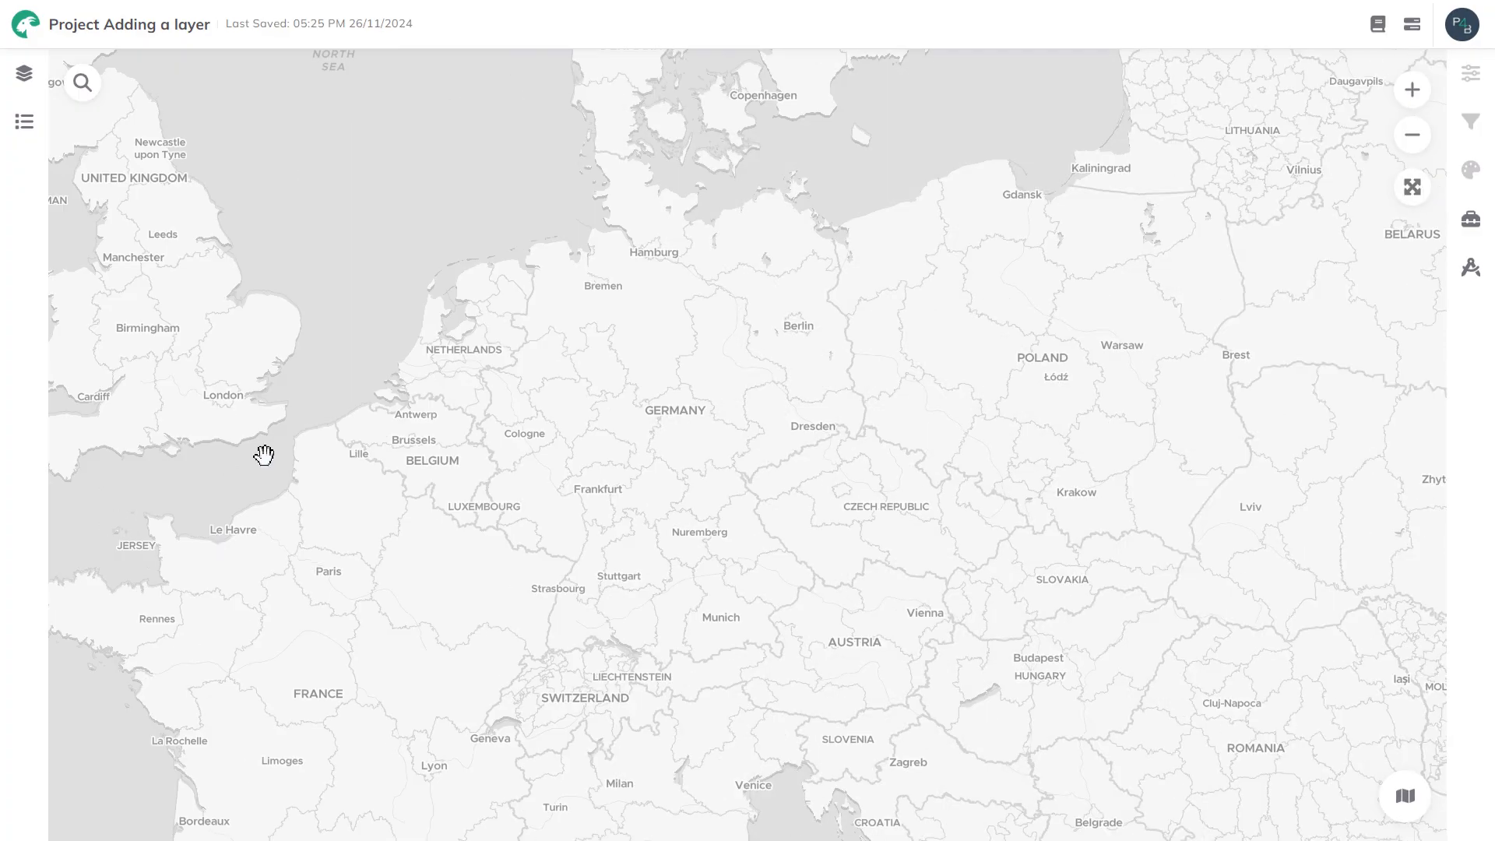
- Add the POI Einkaufen dataset from the Catalog Explorer to the project as a layer
{"action": "left_click", "coordinate": [18, 74]}
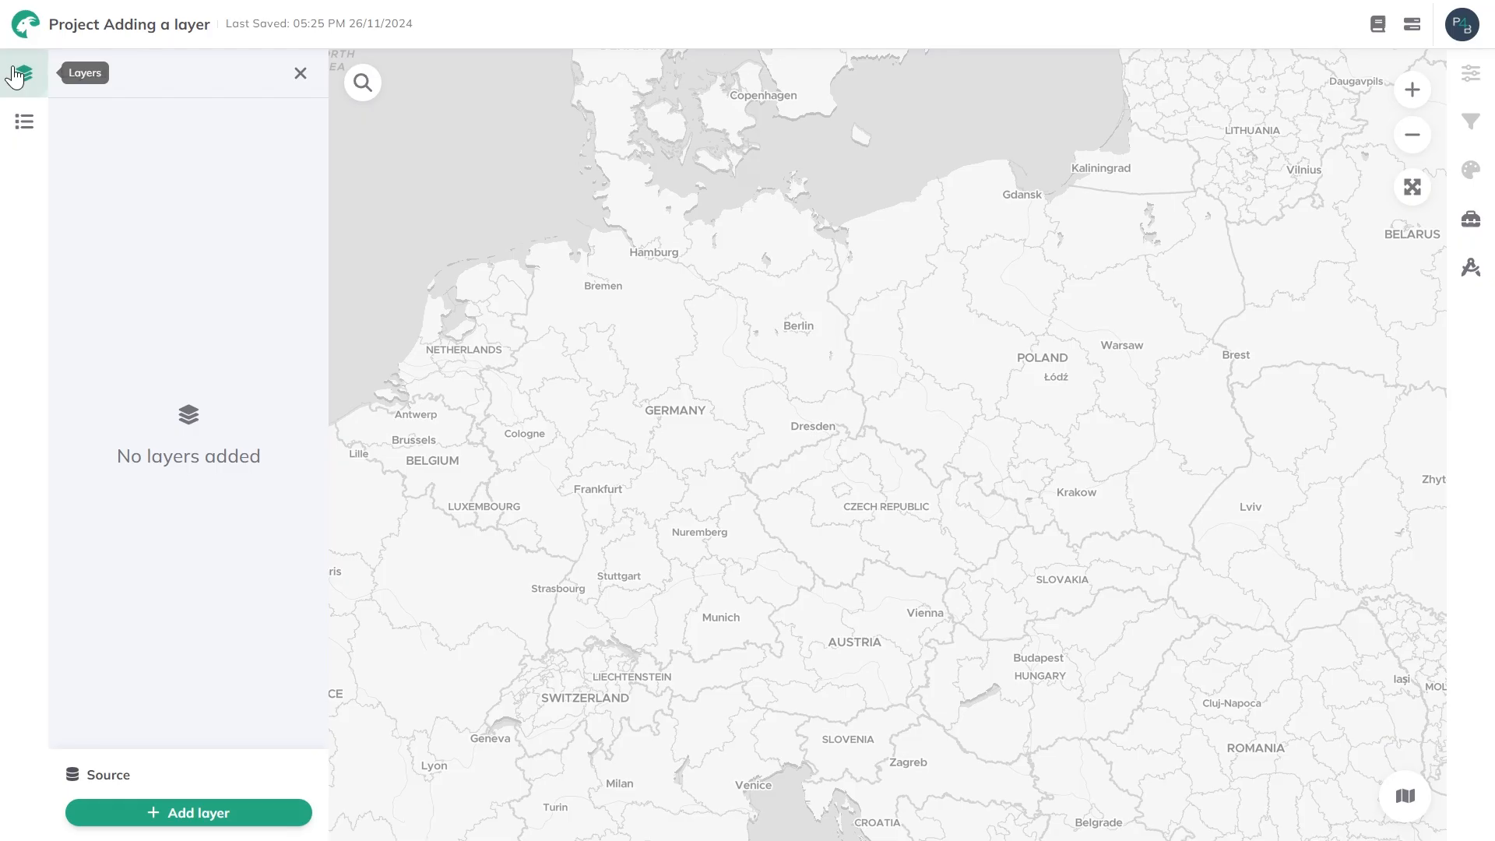
{"action": "left_click", "coordinate": [200, 812]}
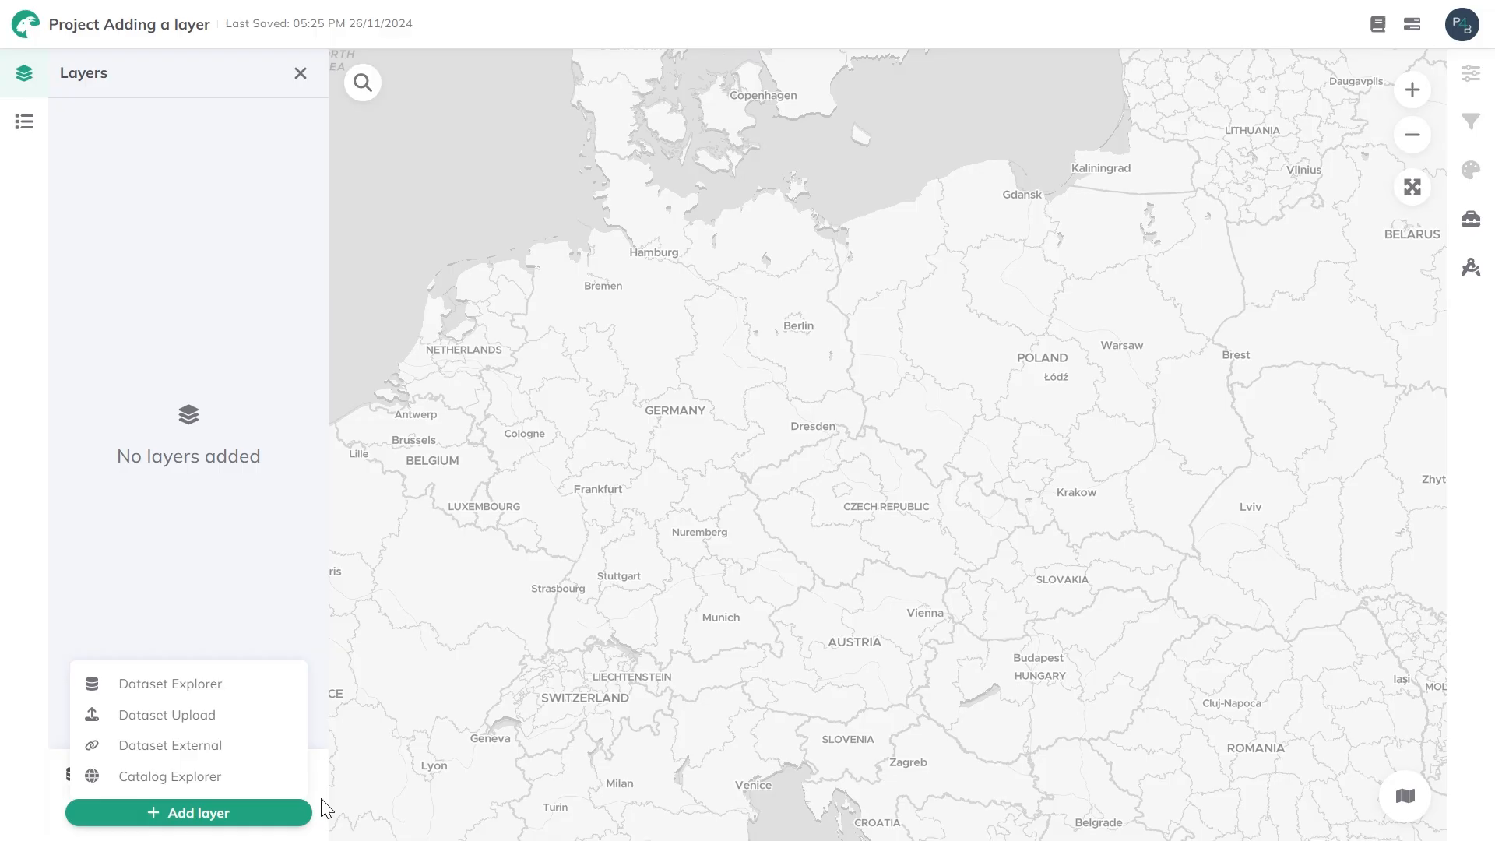
{"action": "left_click", "coordinate": [176, 776]}
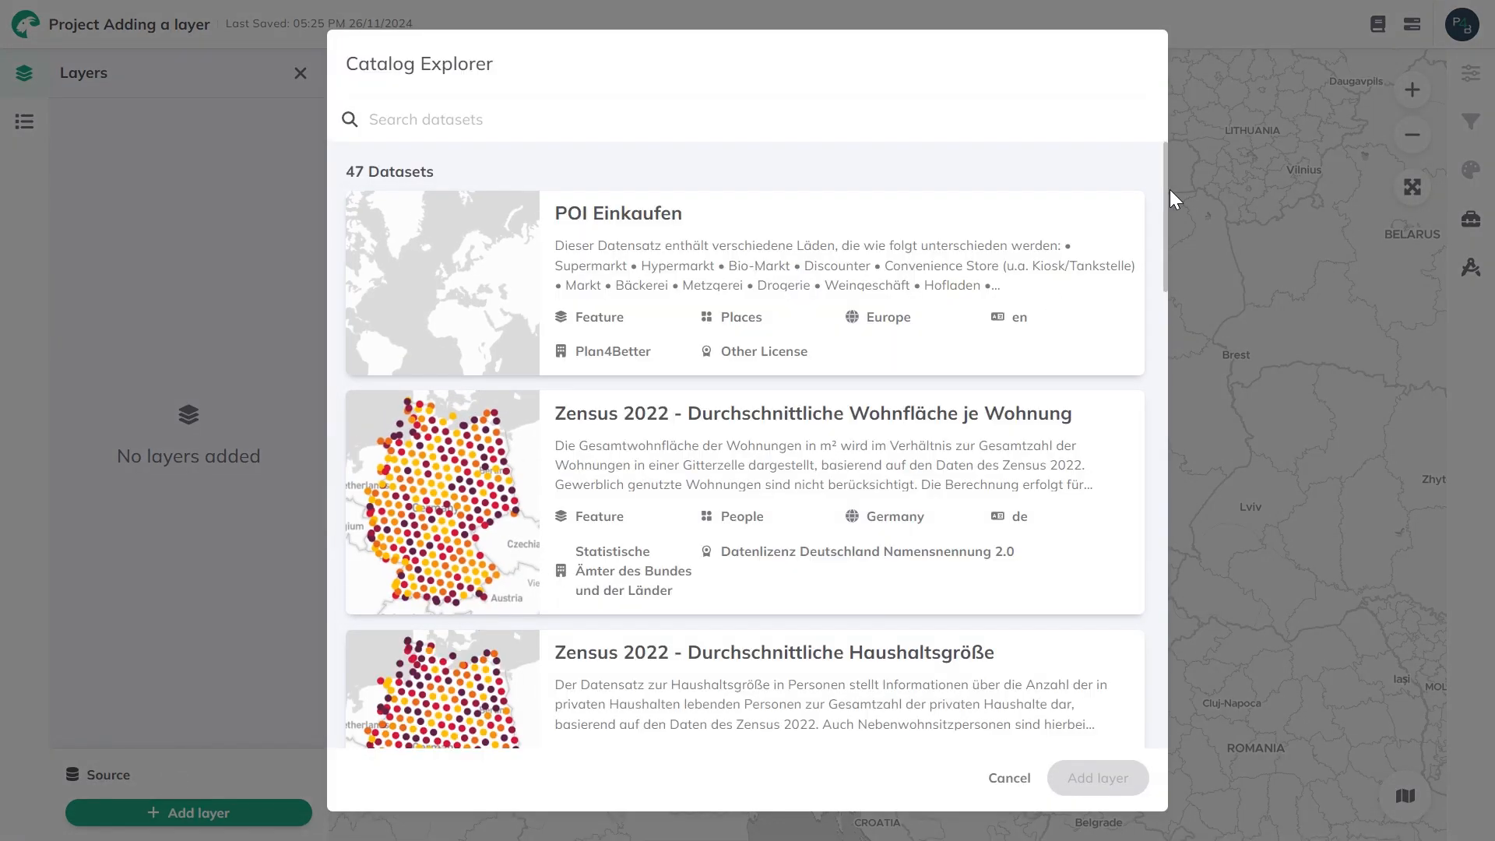
{"action": "left_click_drag", "start_coordinate": [1164, 190], "coordinate": [1128, 440]}
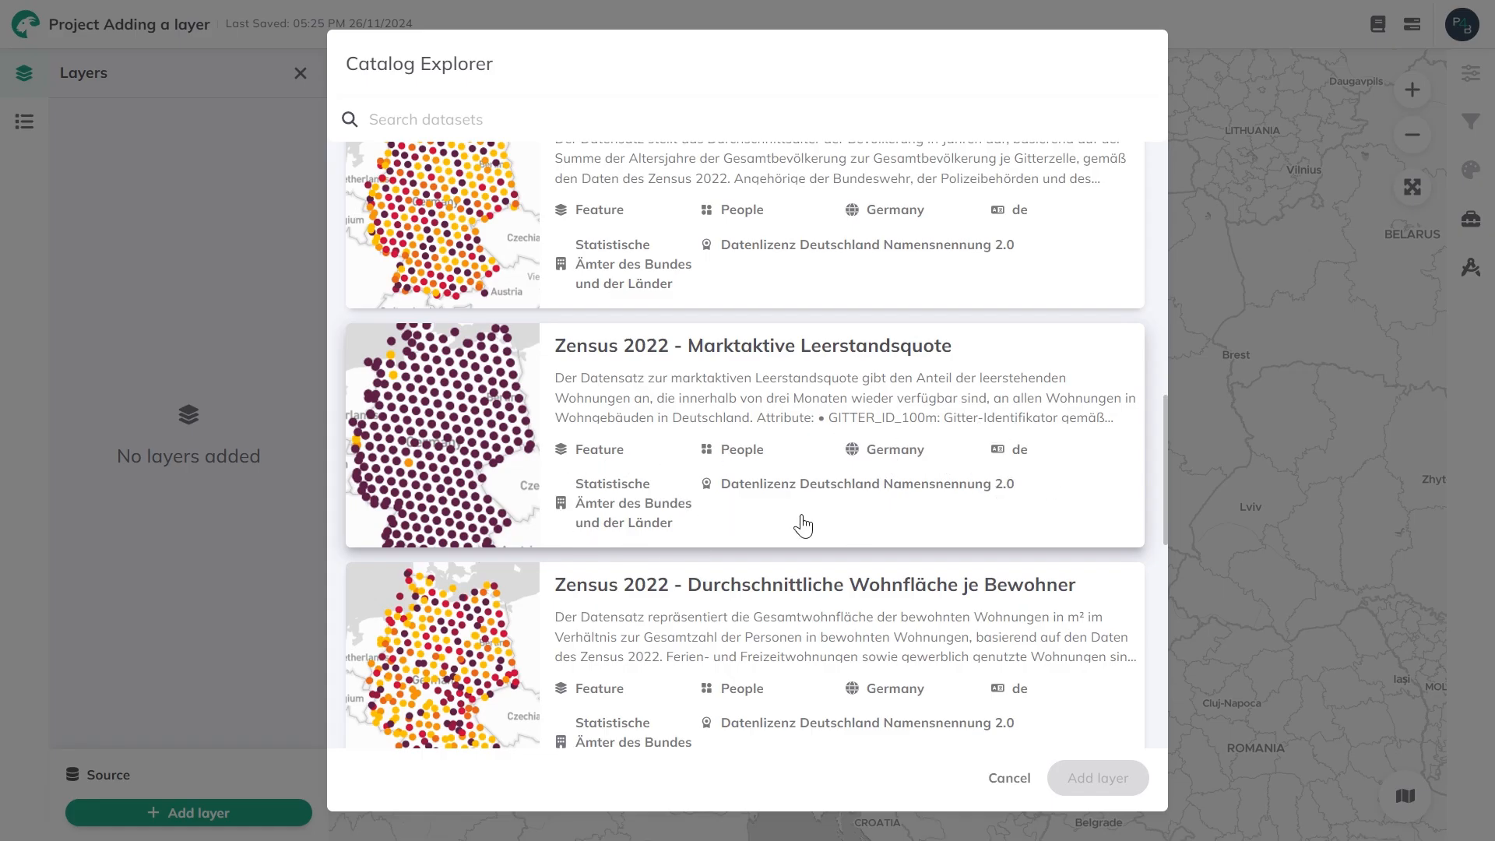
{"action": "scroll", "coordinate": [839, 526], "scroll_direction": "up", "scroll_amount": 5}
{"action": "scroll", "coordinate": [844, 526], "scroll_direction": "up", "scroll_amount": 3}
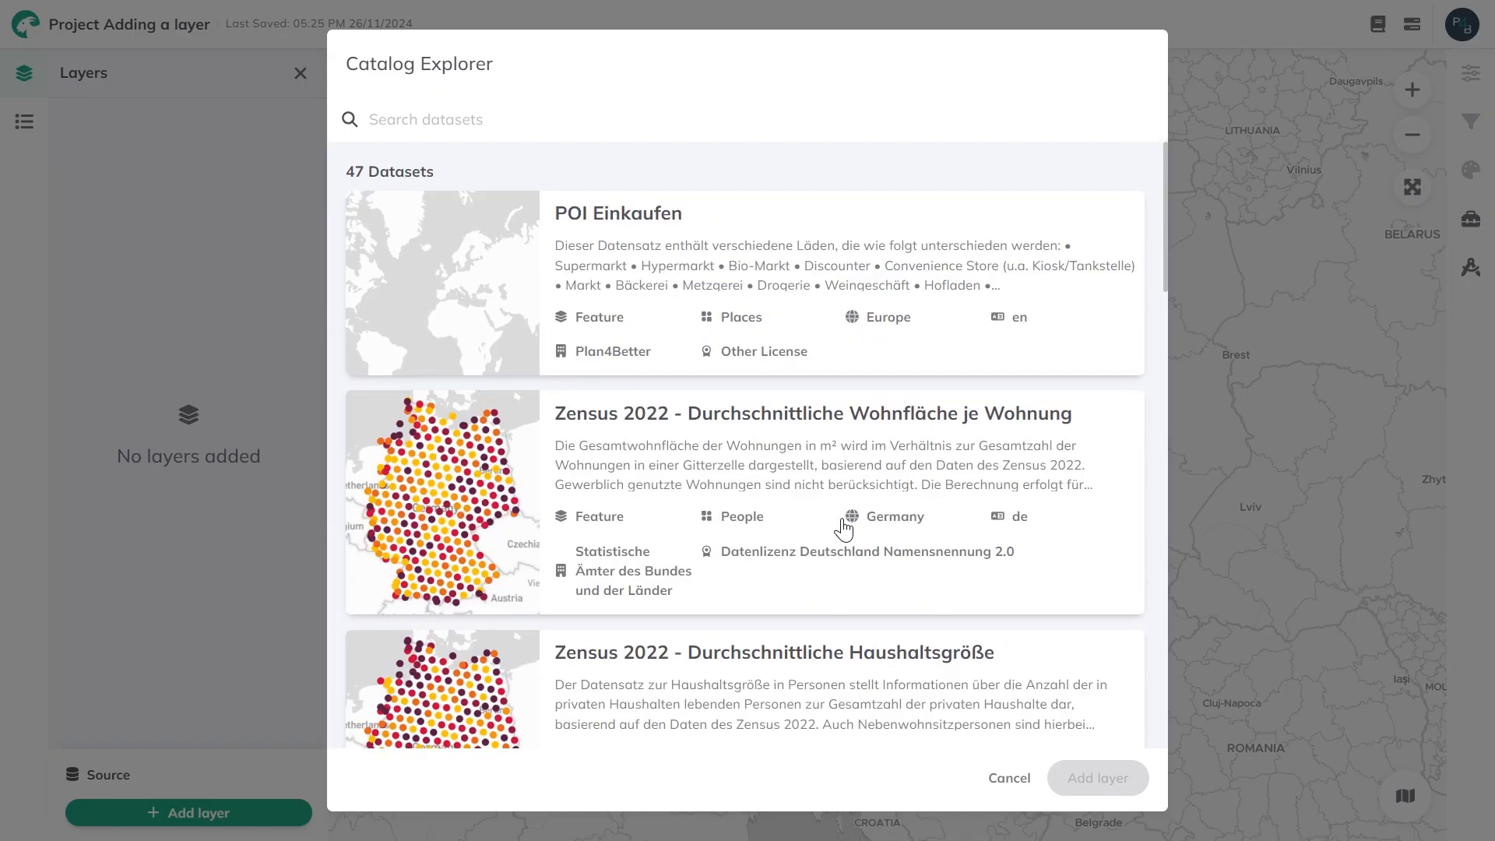
{"action": "left_click", "coordinate": [727, 259]}
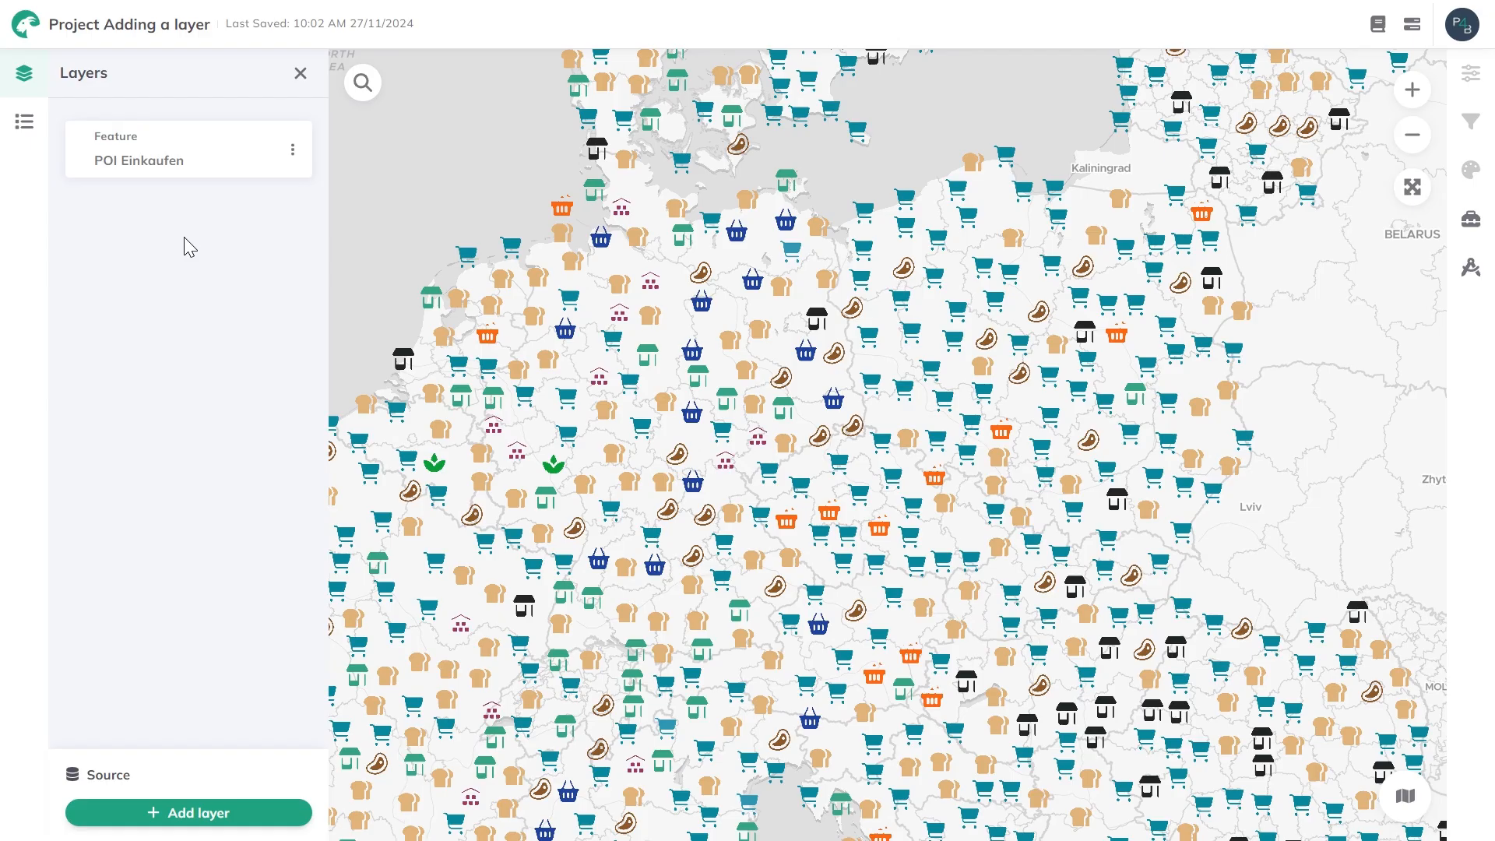
{"action": "left_click", "coordinate": [258, 813]}
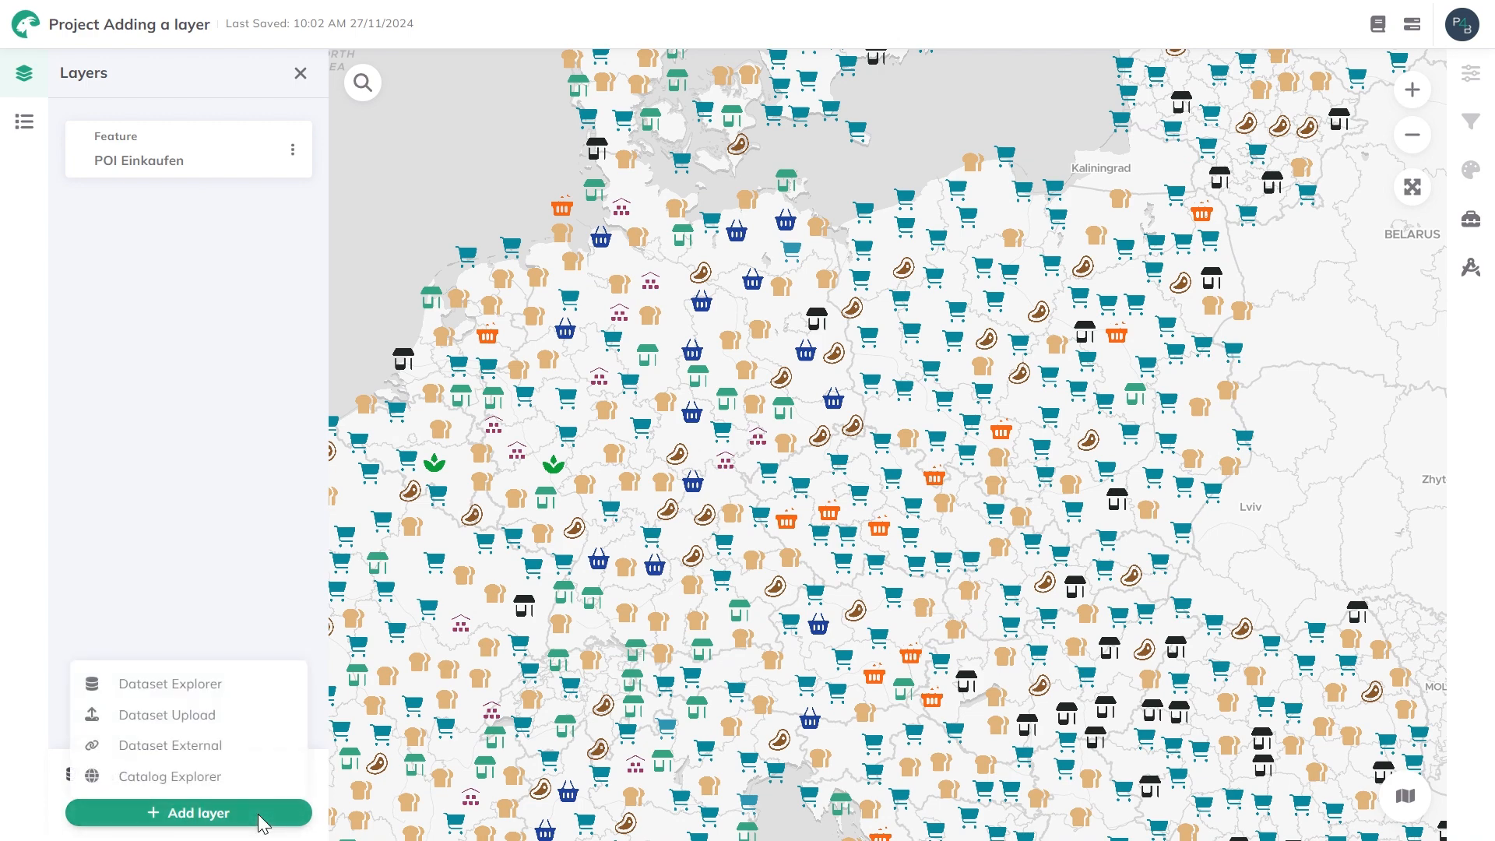
{"action": "left_click", "coordinate": [210, 745]}
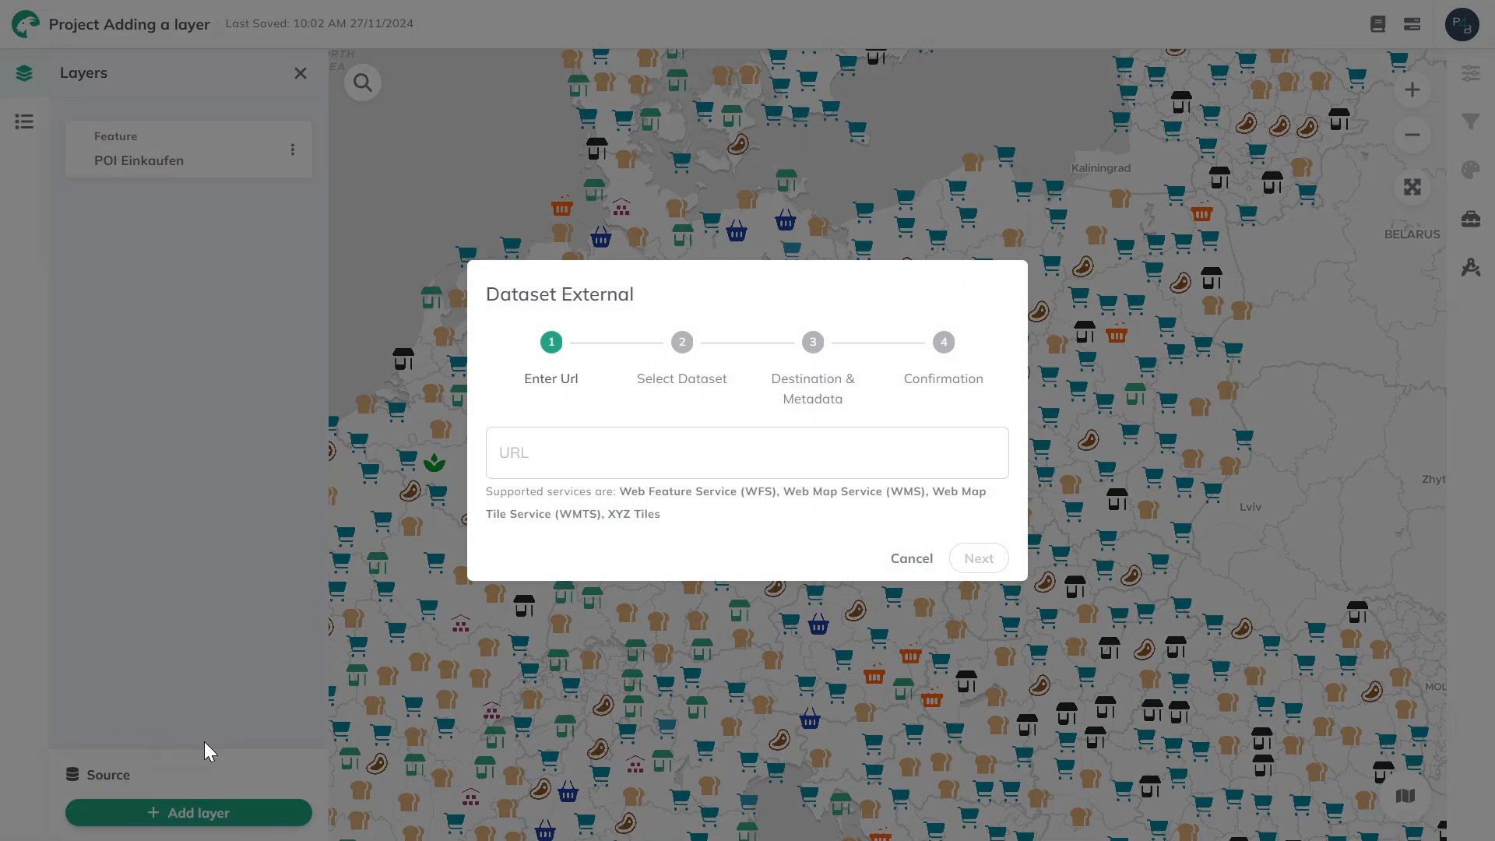
{"action": "left_click_drag", "start_coordinate": [665, 516], "coordinate": [620, 491]}
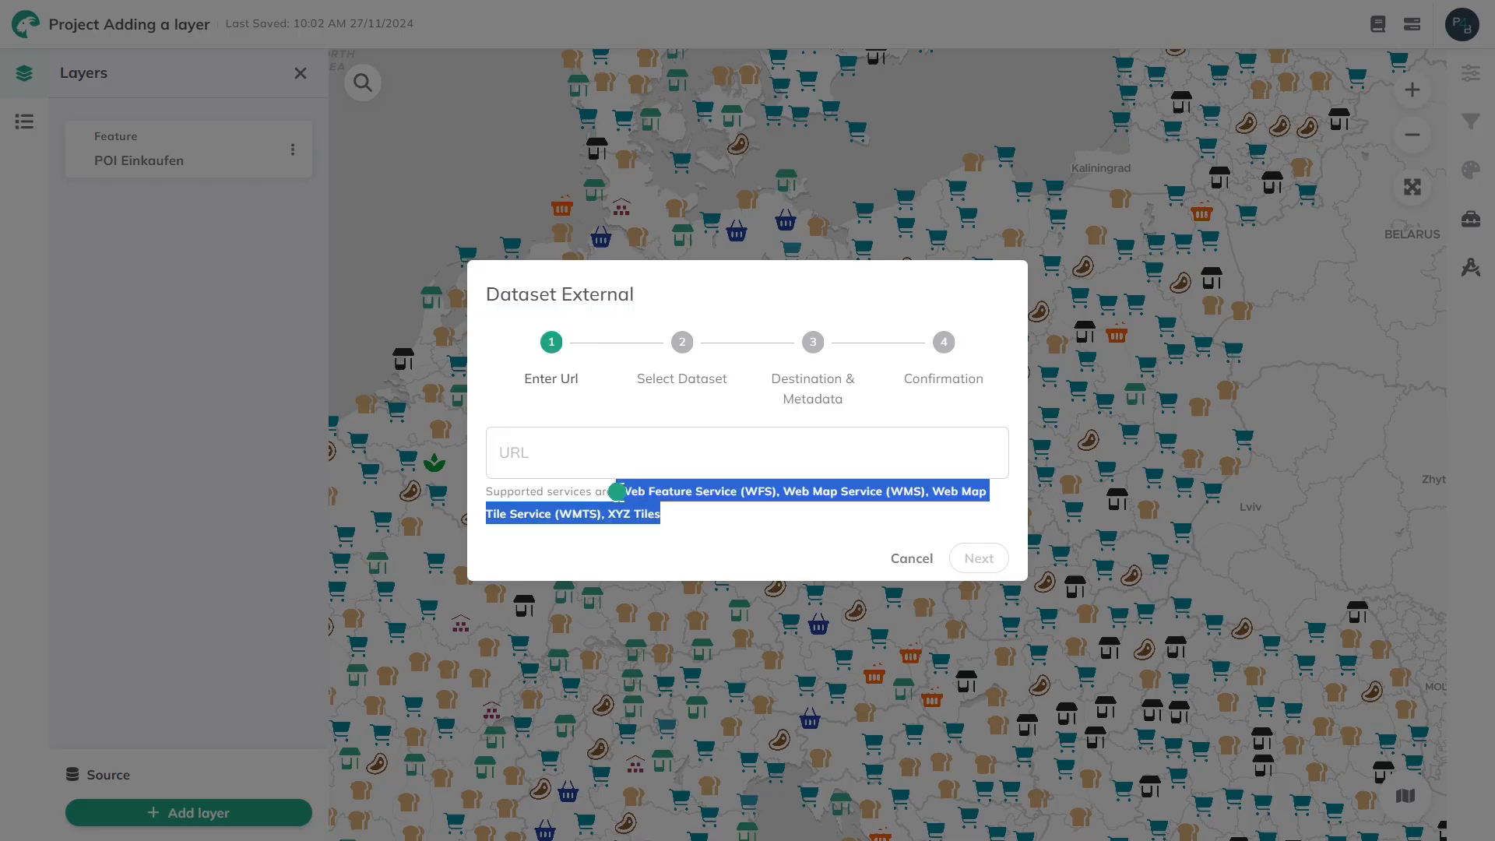
{"action": "left_click", "coordinate": [690, 517]}
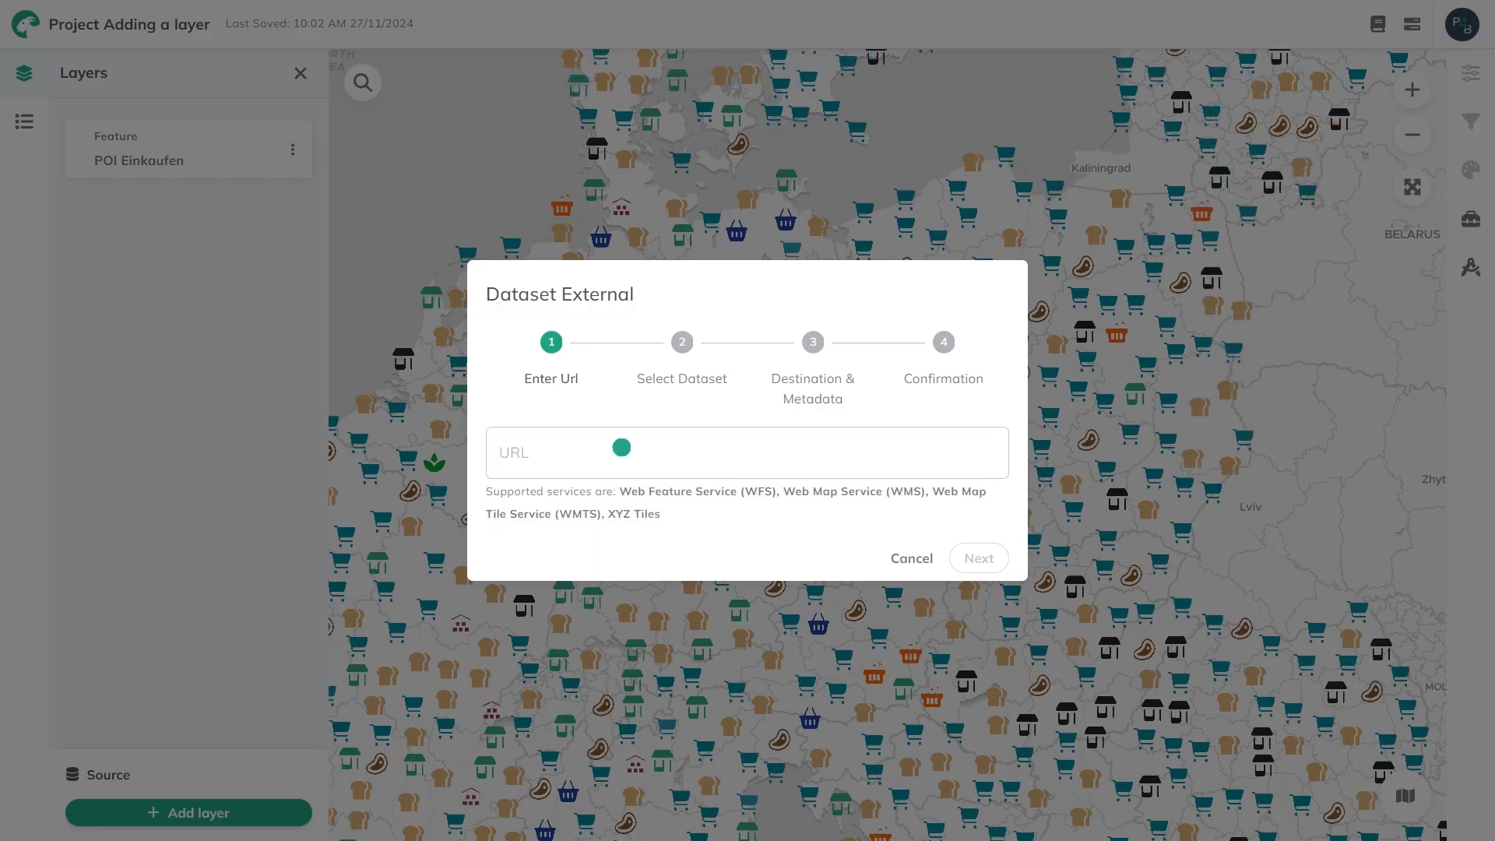
{"action": "left_click", "coordinate": [622, 447]}
{"action": "type", "text": "https://geoservices.bayern.de/od/wmts/geobasis/v1/1.0.0/WMTSCapabilities.xml"}
{"action": "left_click", "coordinate": [979, 550]}
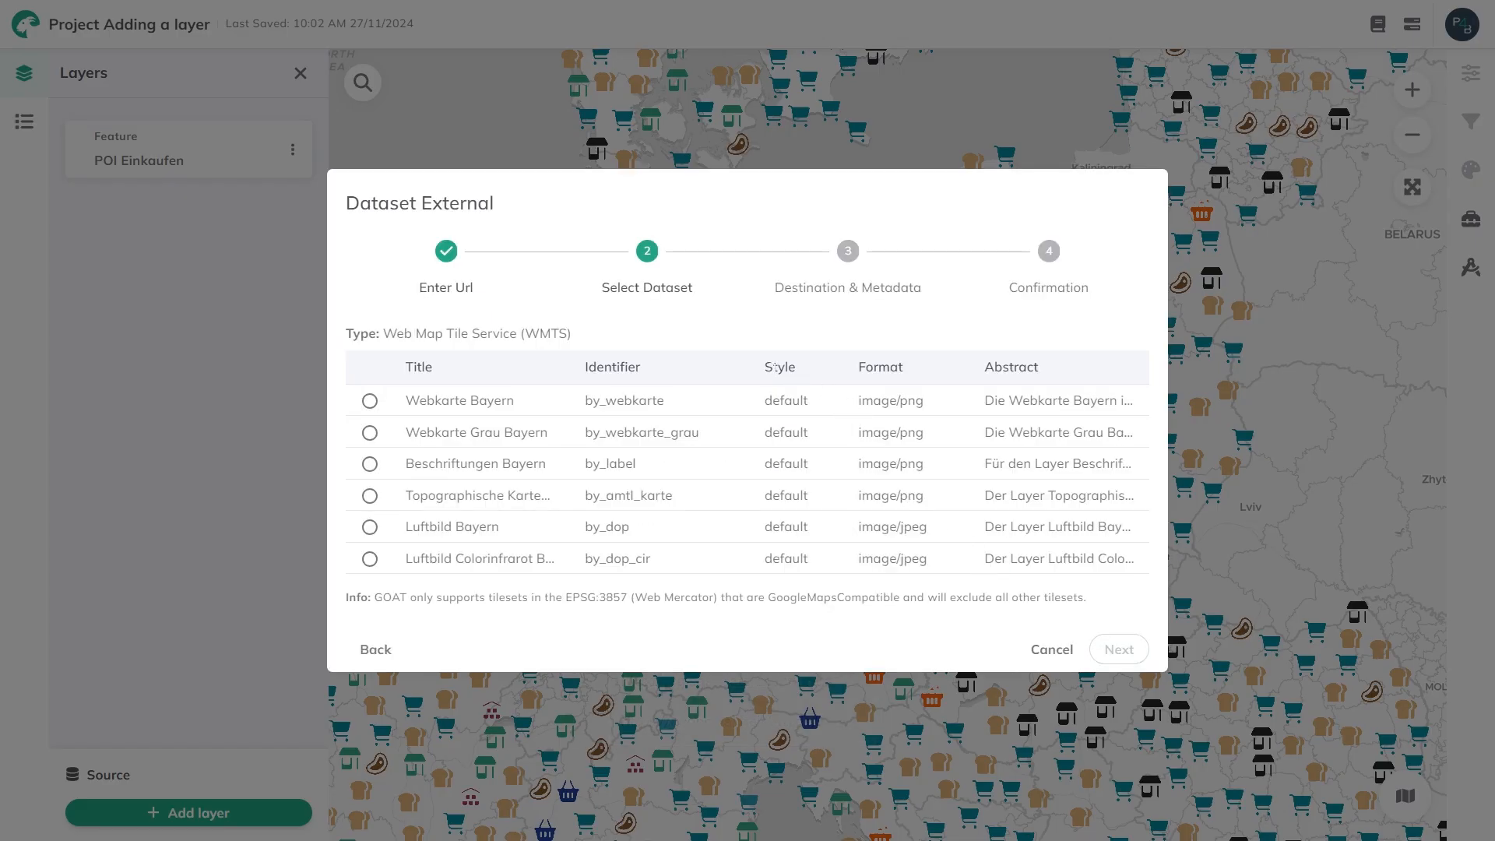
- Choose the Luftbild Bayern dataset, set its folder to Tutorial videos and its name to Luftbild Bayern2, and save it as a layer
{"action": "left_click", "coordinate": [367, 528]}
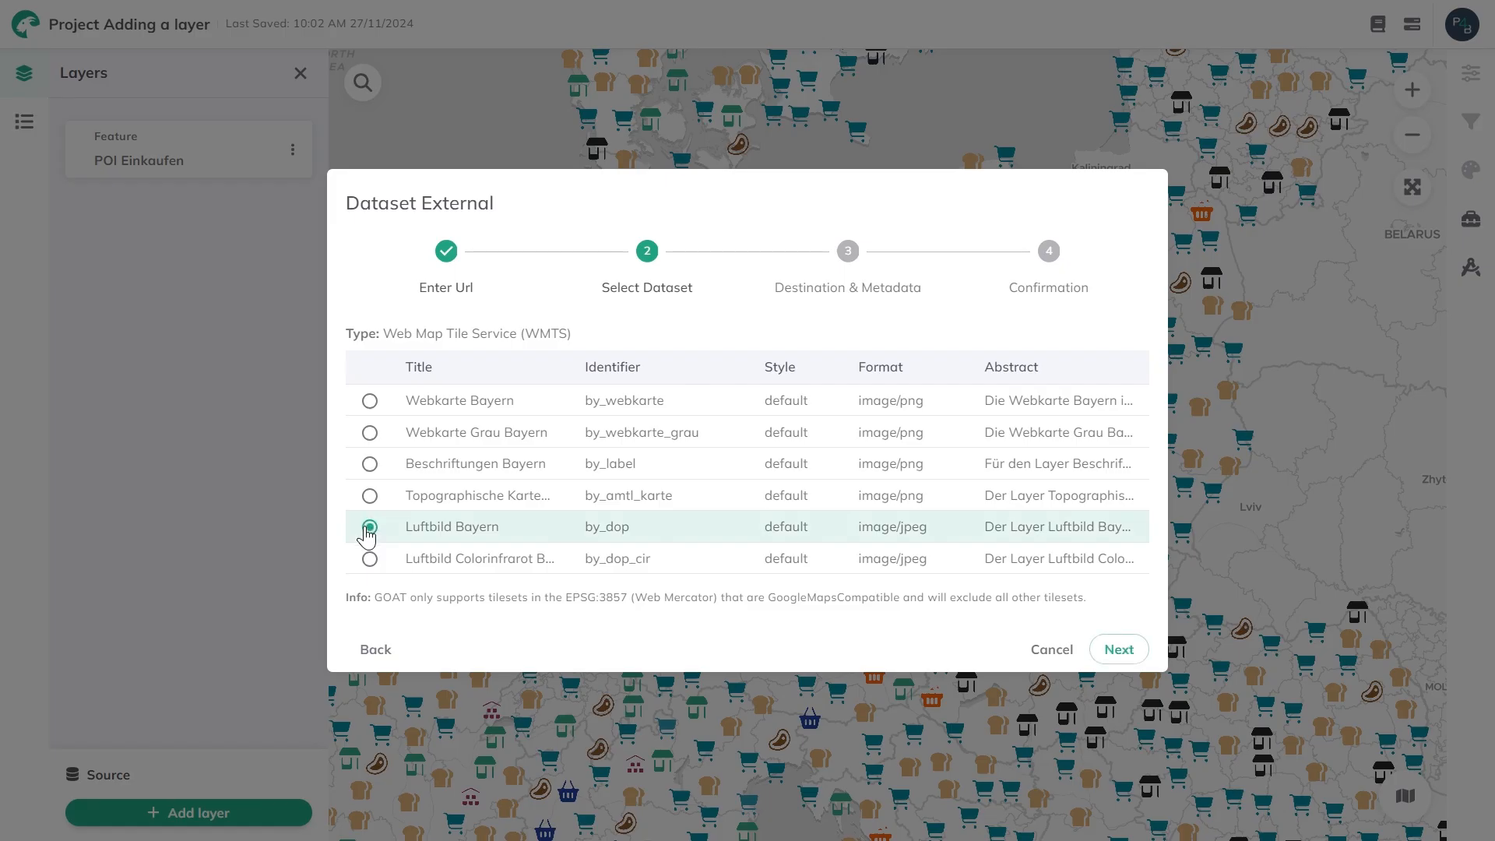
{"action": "left_click", "coordinate": [1127, 652]}
{"action": "left_click", "coordinate": [977, 391]}
{"action": "left_click", "coordinate": [627, 559]}
{"action": "left_click", "coordinate": [749, 454]}
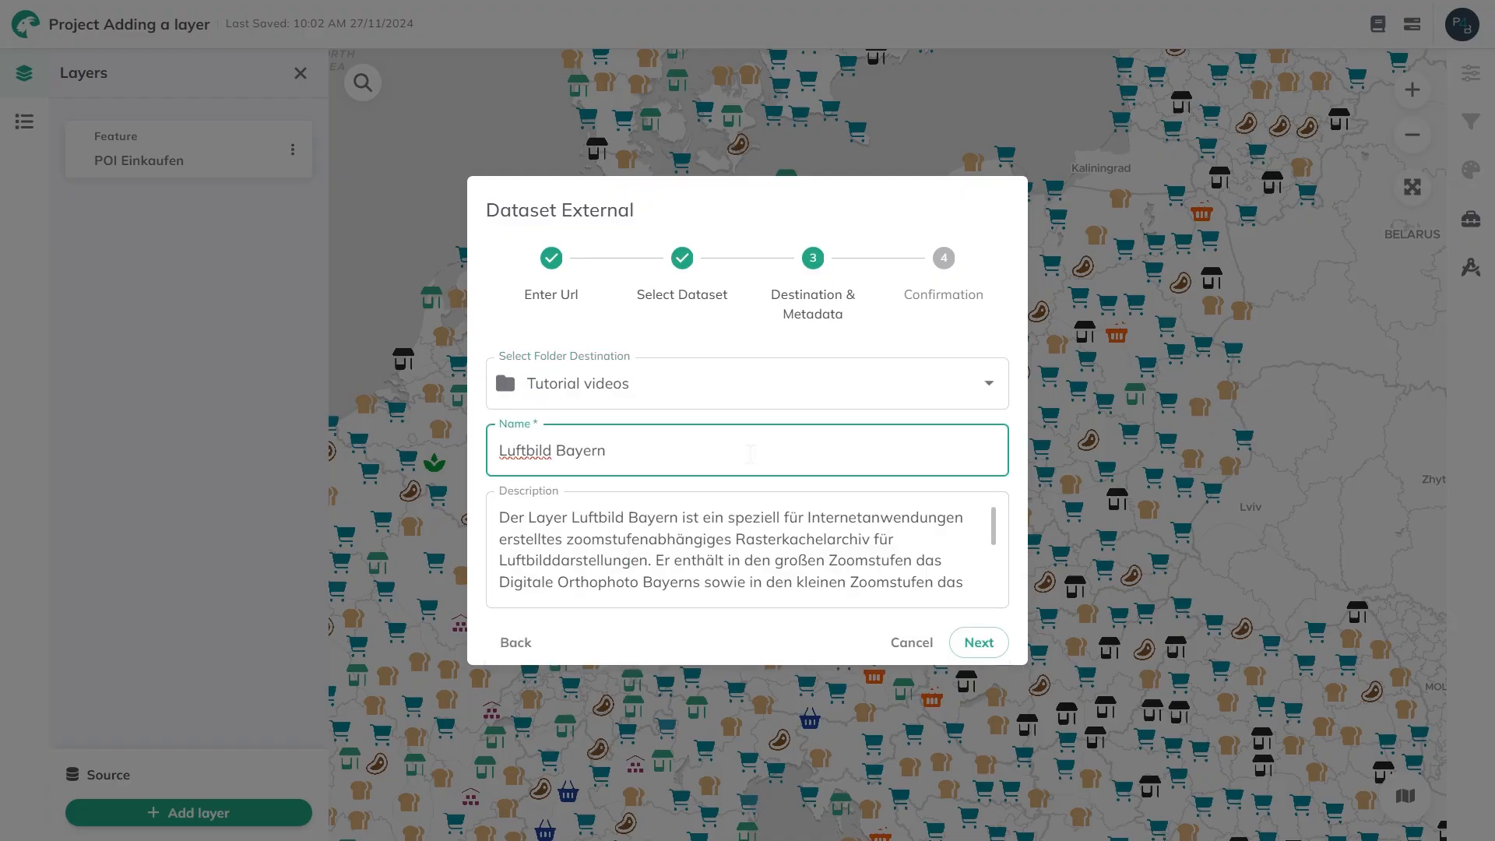
{"action": "type", "text": "2"}
{"action": "left_click", "coordinate": [978, 642]}
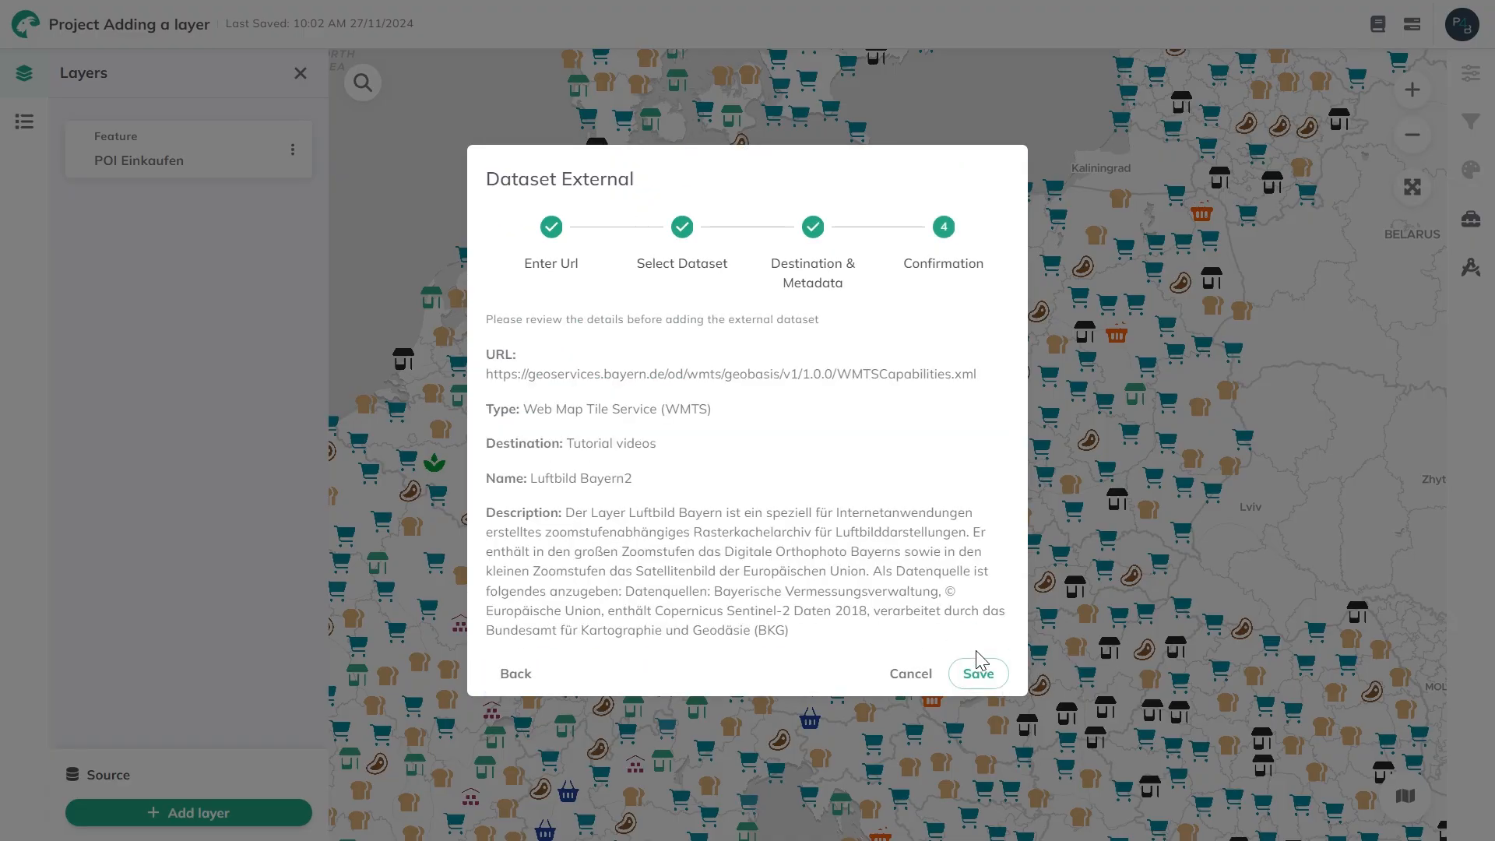
{"action": "left_click", "coordinate": [979, 679]}
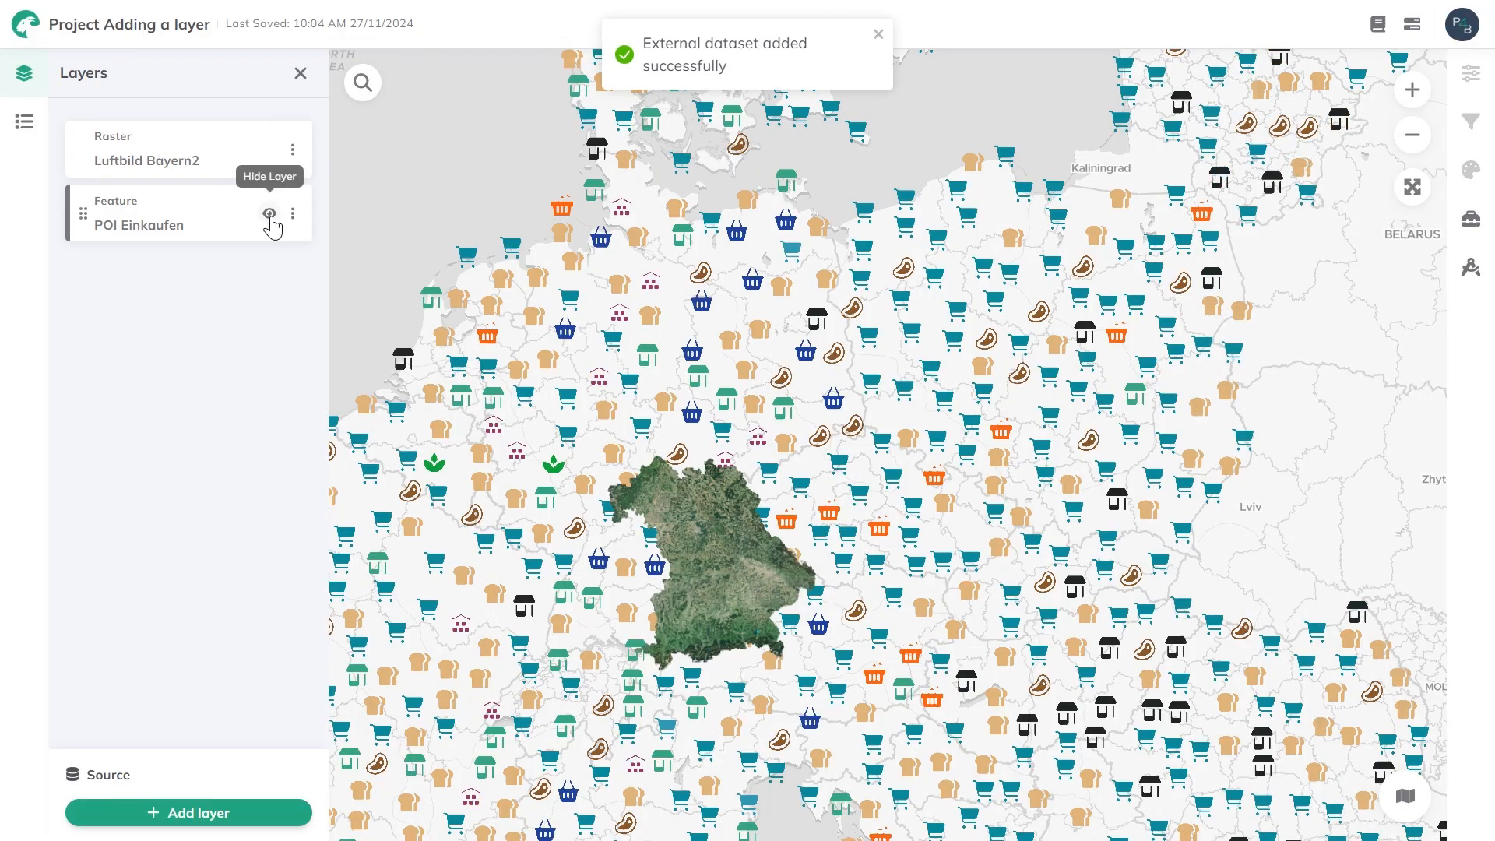
- Hide the POI Einkaufen layer and inspect the Luftbild Bayern2 aerial imagery on the map
{"action": "left_click", "coordinate": [270, 214]}
{"action": "scroll", "coordinate": [705, 596], "scroll_direction": "up", "scroll_amount": 3}
{"action": "scroll", "coordinate": [702, 577], "scroll_direction": "down", "scroll_amount": 3}
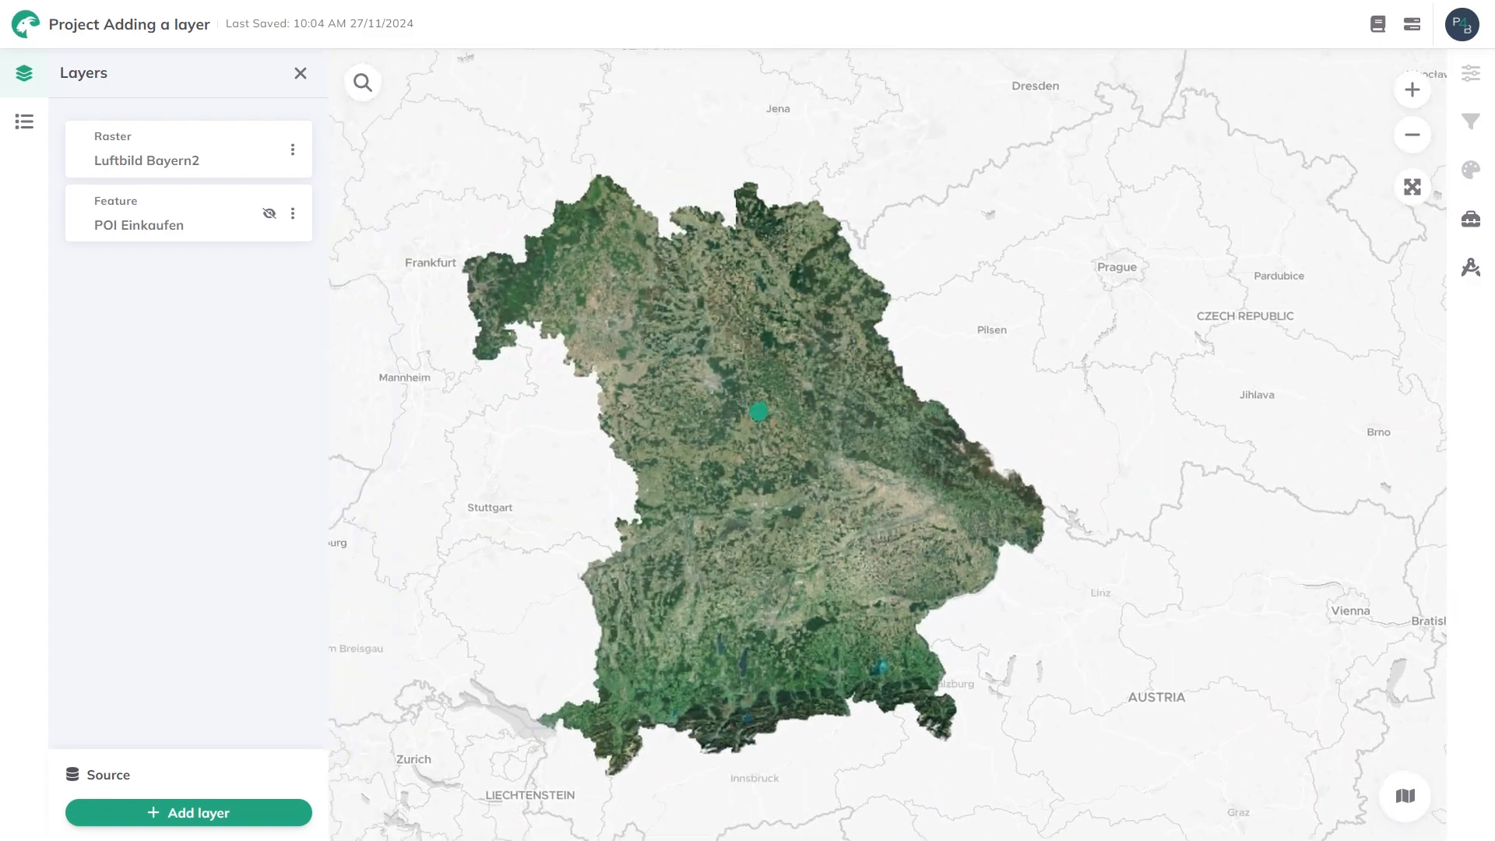
- Start a dataset upload and select the file Augsburg.gpkg from the device
{"action": "left_click", "coordinate": [168, 816]}
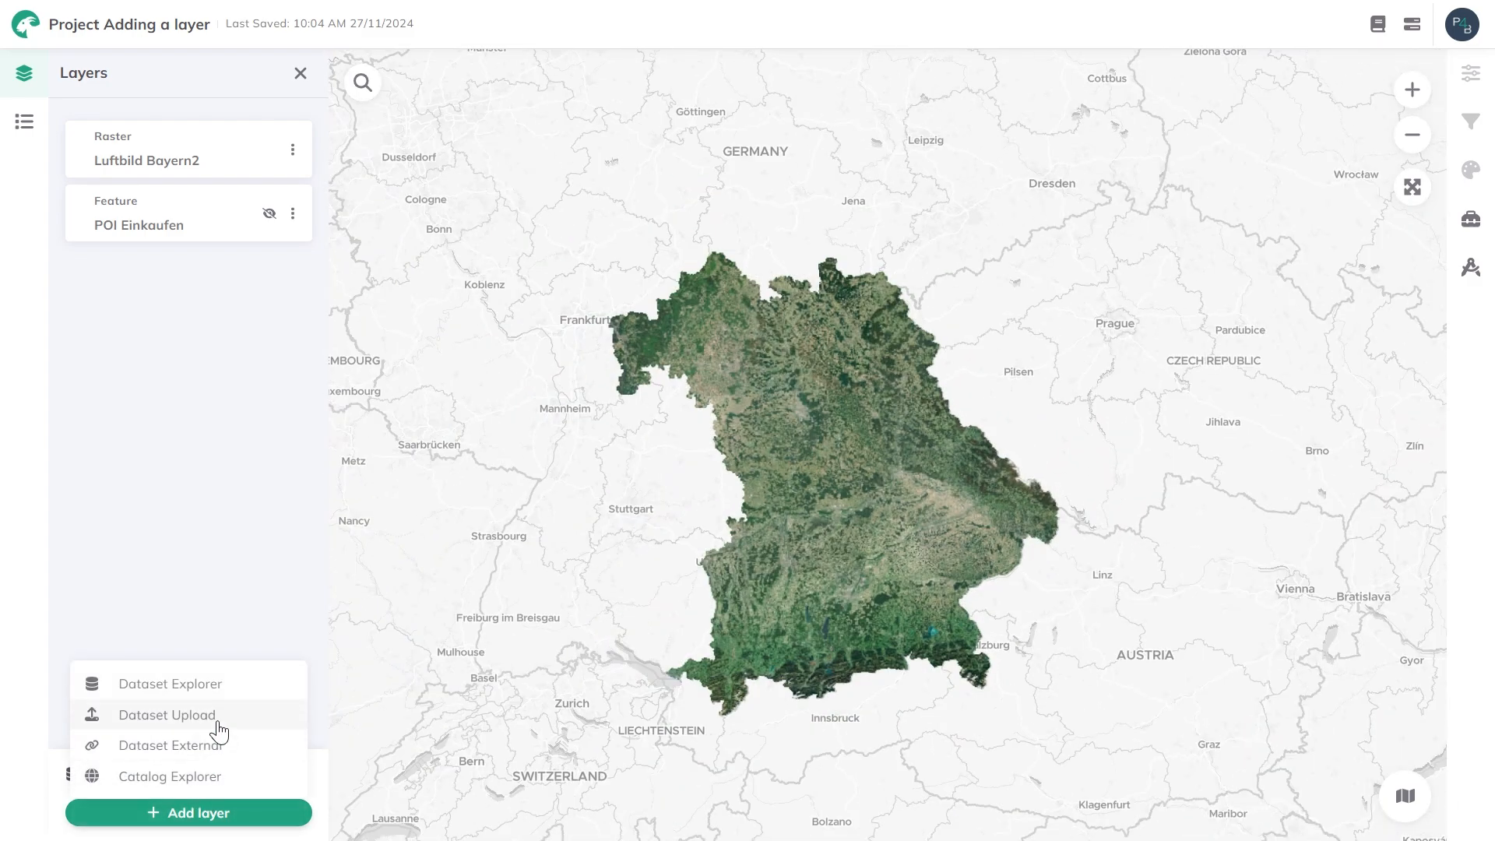
{"action": "left_click", "coordinate": [219, 715]}
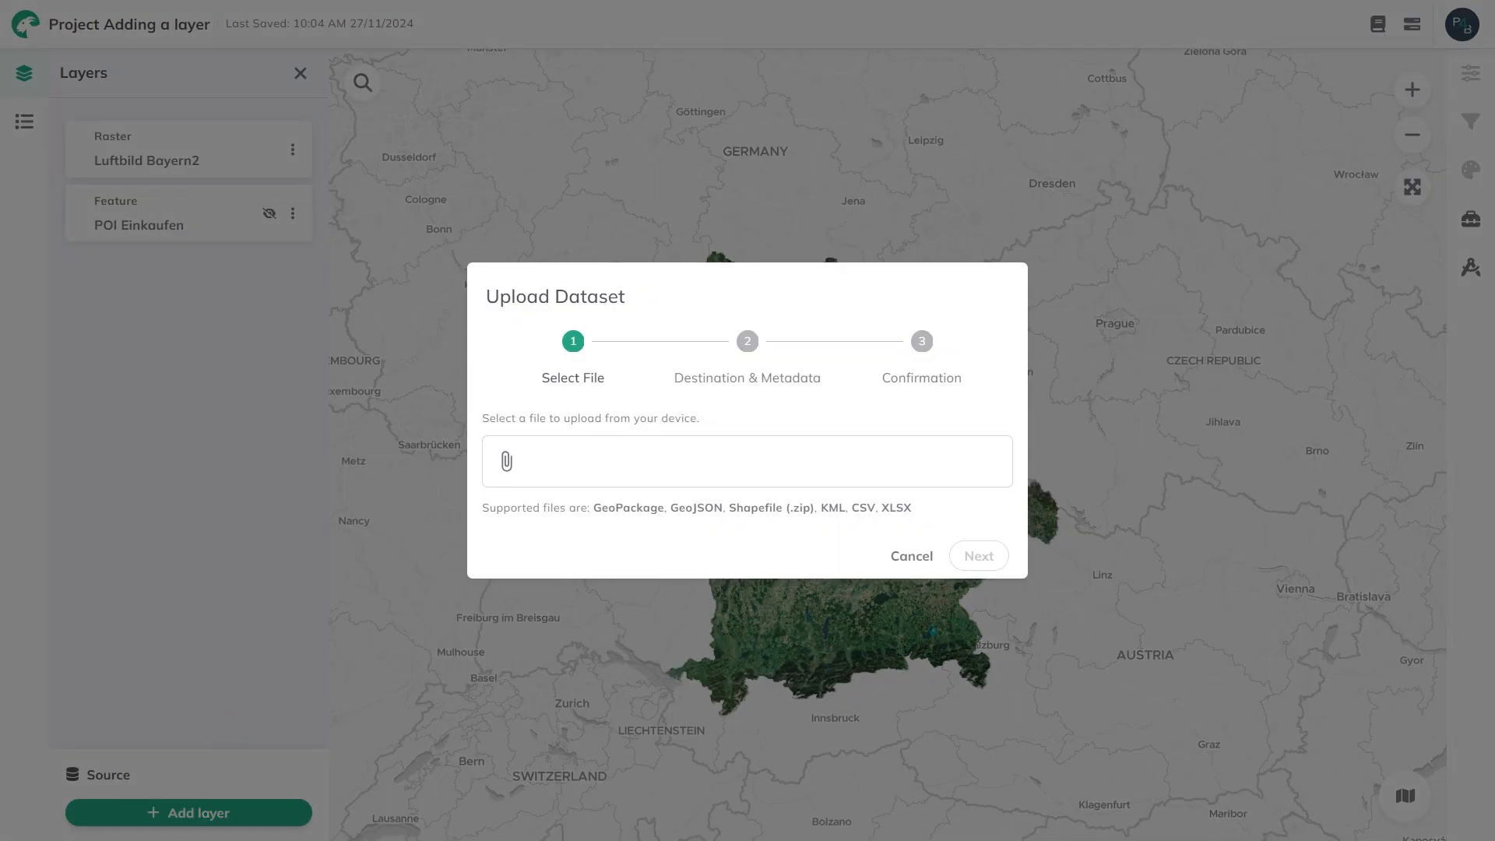
{"action": "left_click_drag", "start_coordinate": [595, 504], "coordinate": [918, 505]}
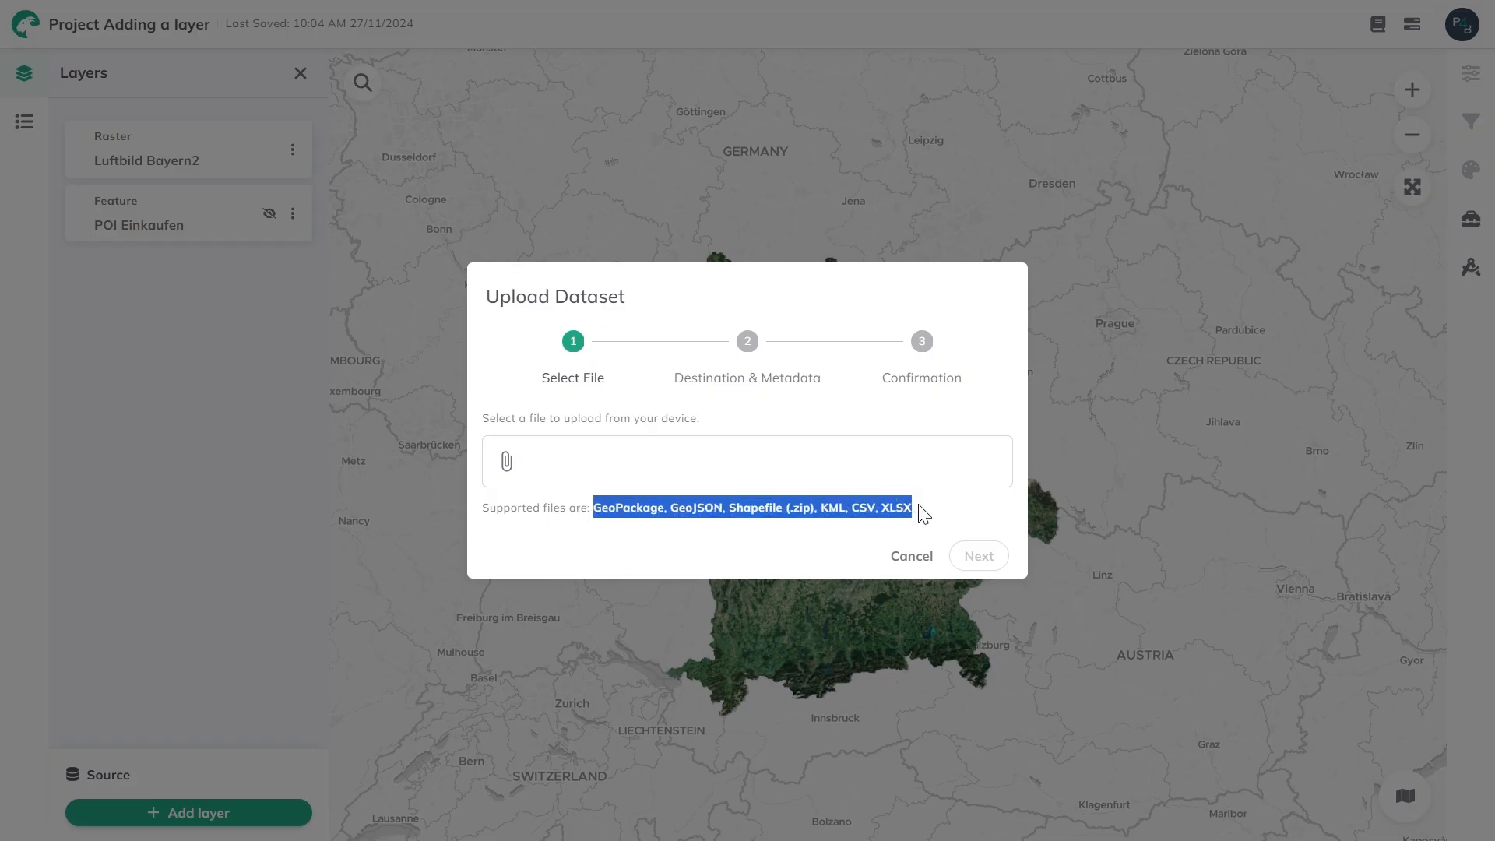
{"action": "left_click", "coordinate": [922, 512]}
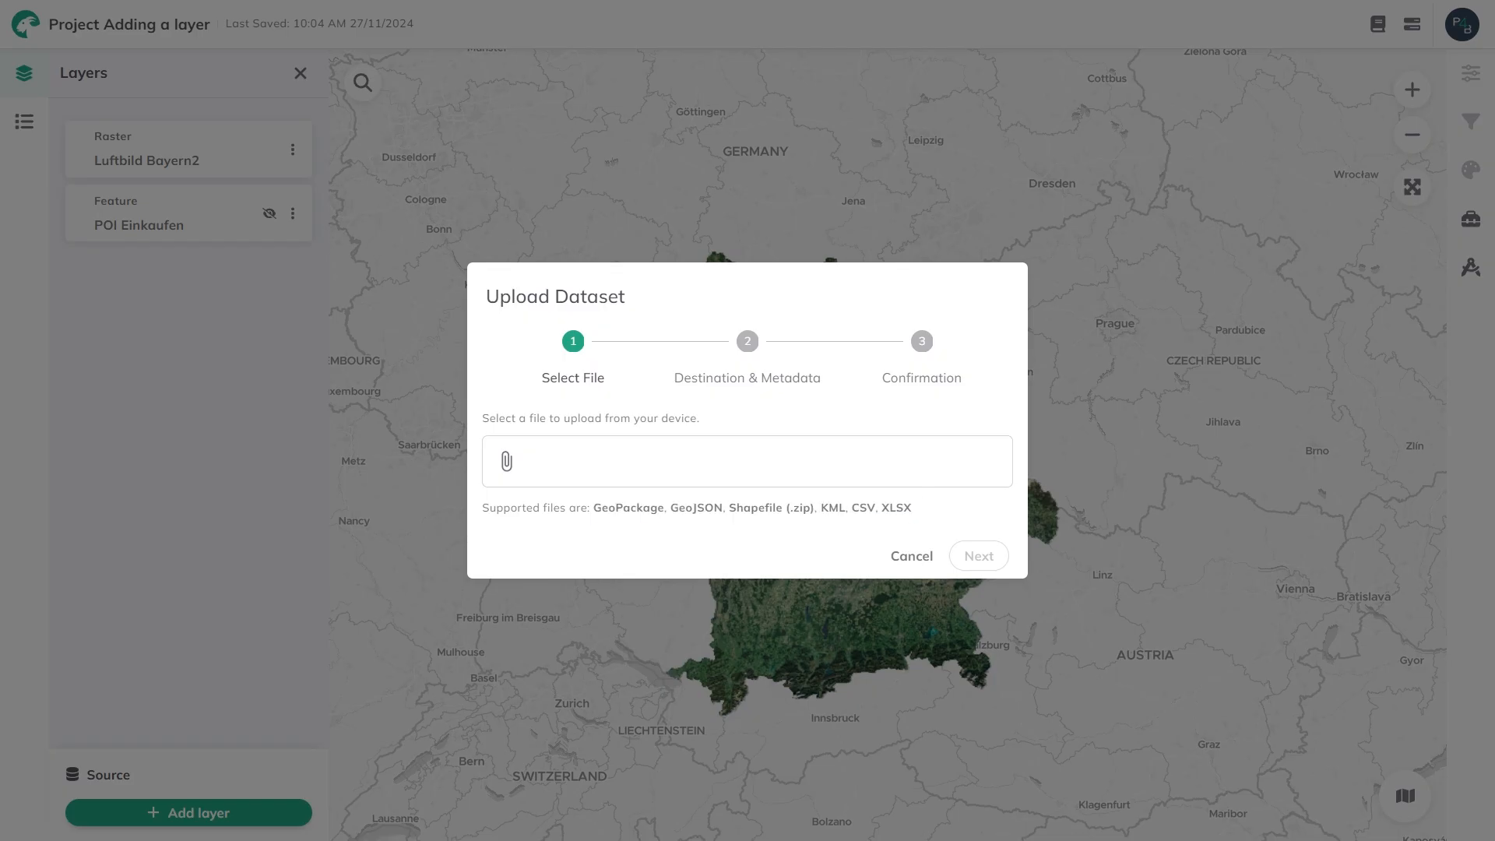
{"action": "left_click_drag", "start_coordinate": [801, 564], "coordinate": [589, 458]}
{"action": "left_click", "coordinate": [985, 555]}
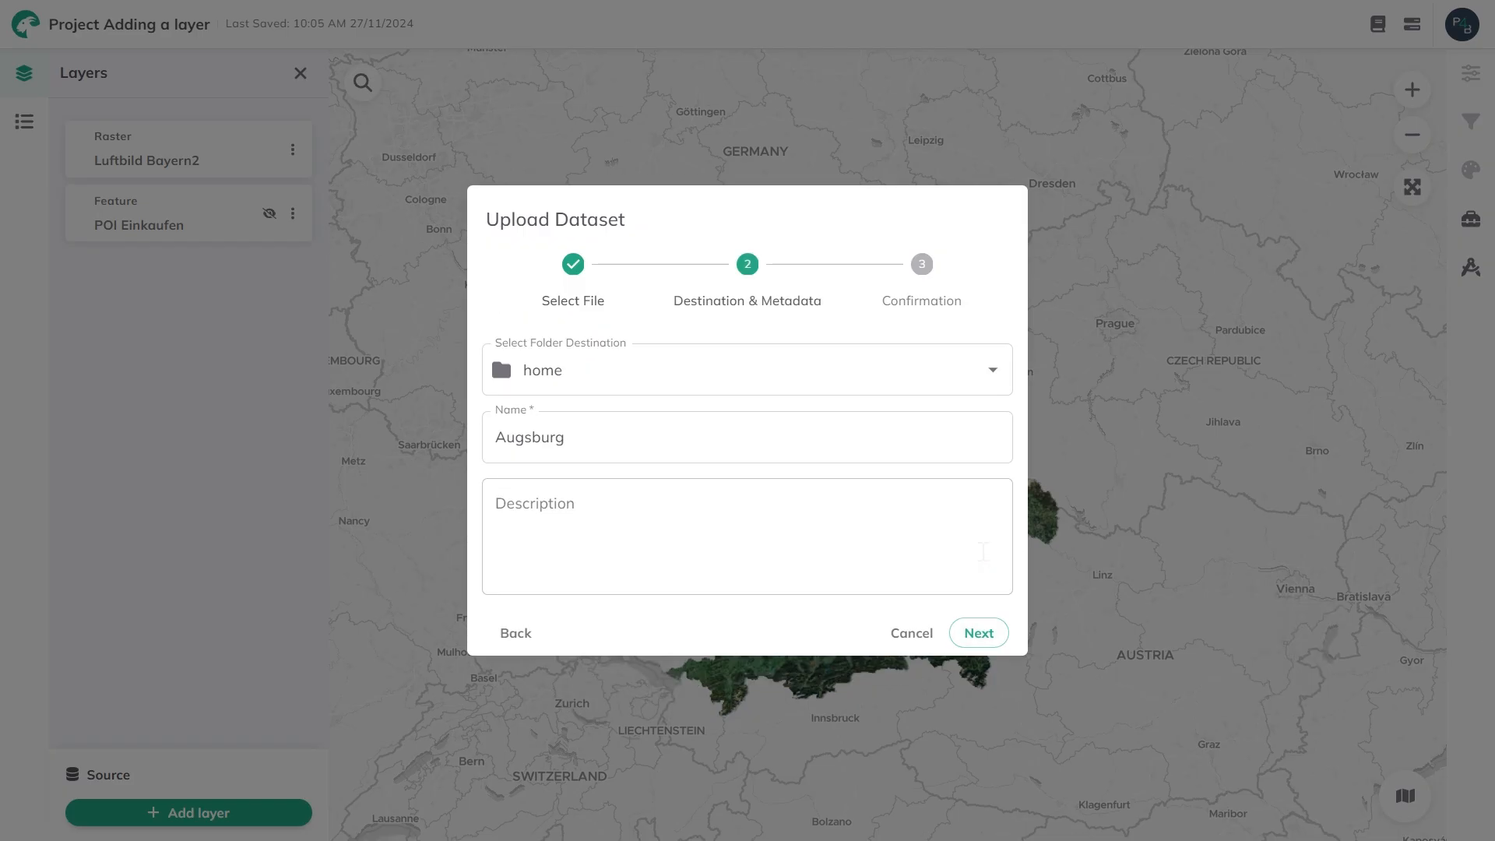
- Set the destination folder to Tutorial videos, keep the name Augsburg with no description, and upload the dataset
{"action": "left_click", "coordinate": [956, 371]}
{"action": "left_click", "coordinate": [667, 554]}
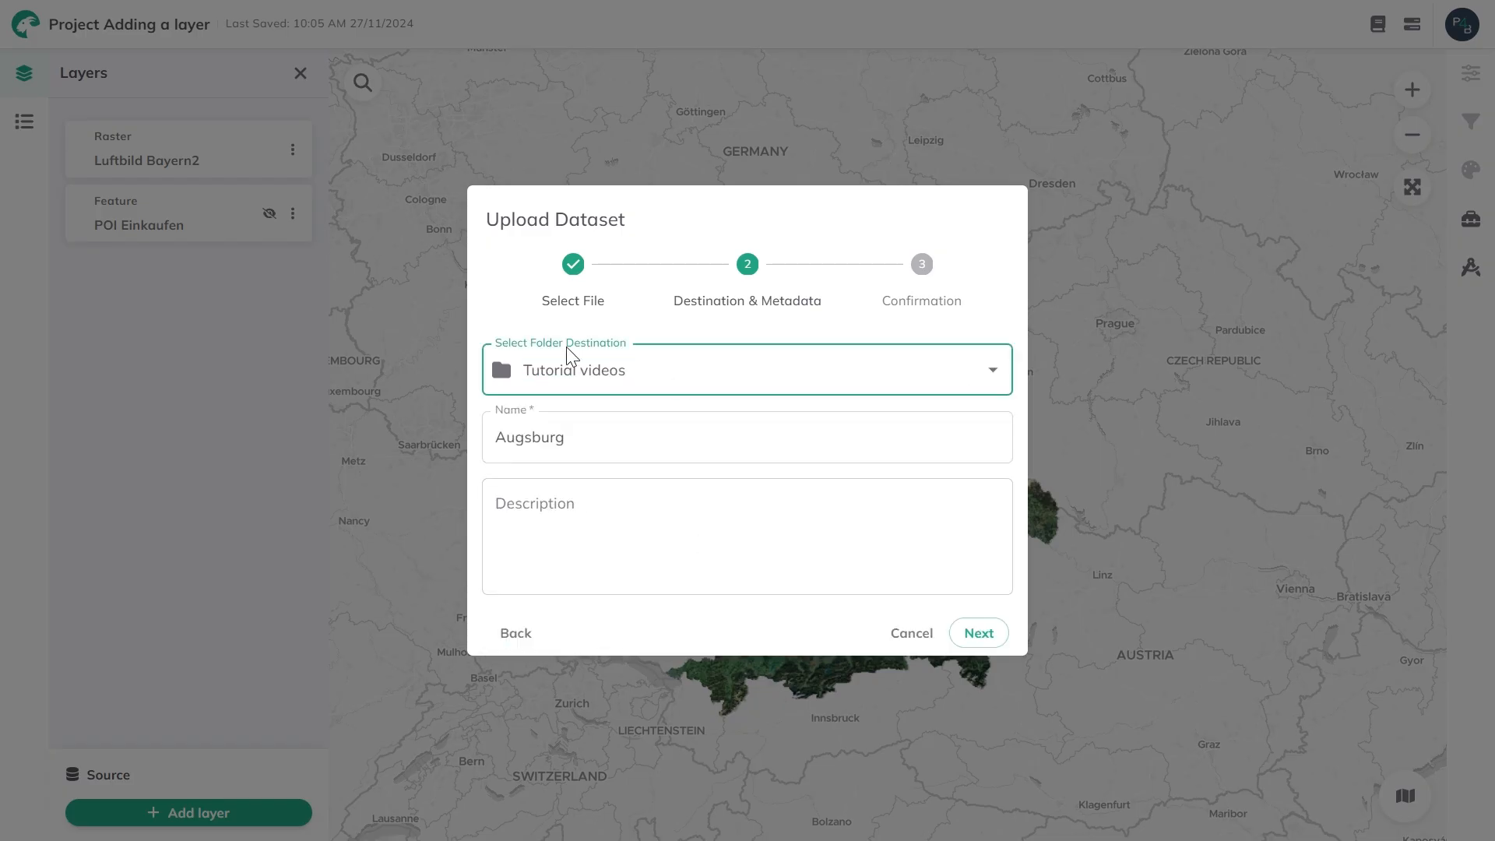
{"action": "left_click", "coordinate": [571, 495]}
{"action": "left_click", "coordinate": [966, 643]}
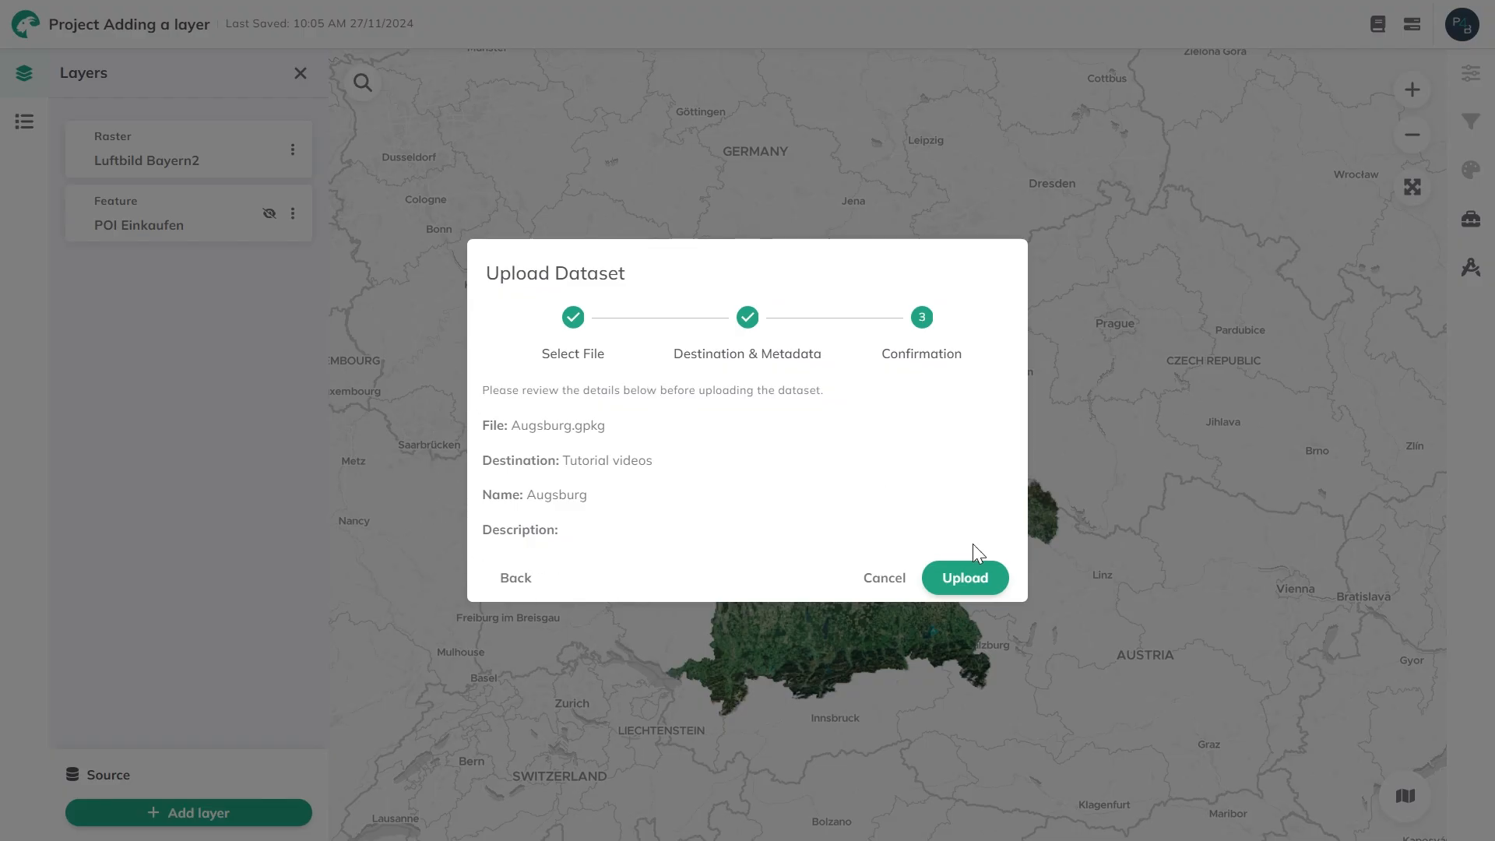
{"action": "left_click", "coordinate": [974, 582]}
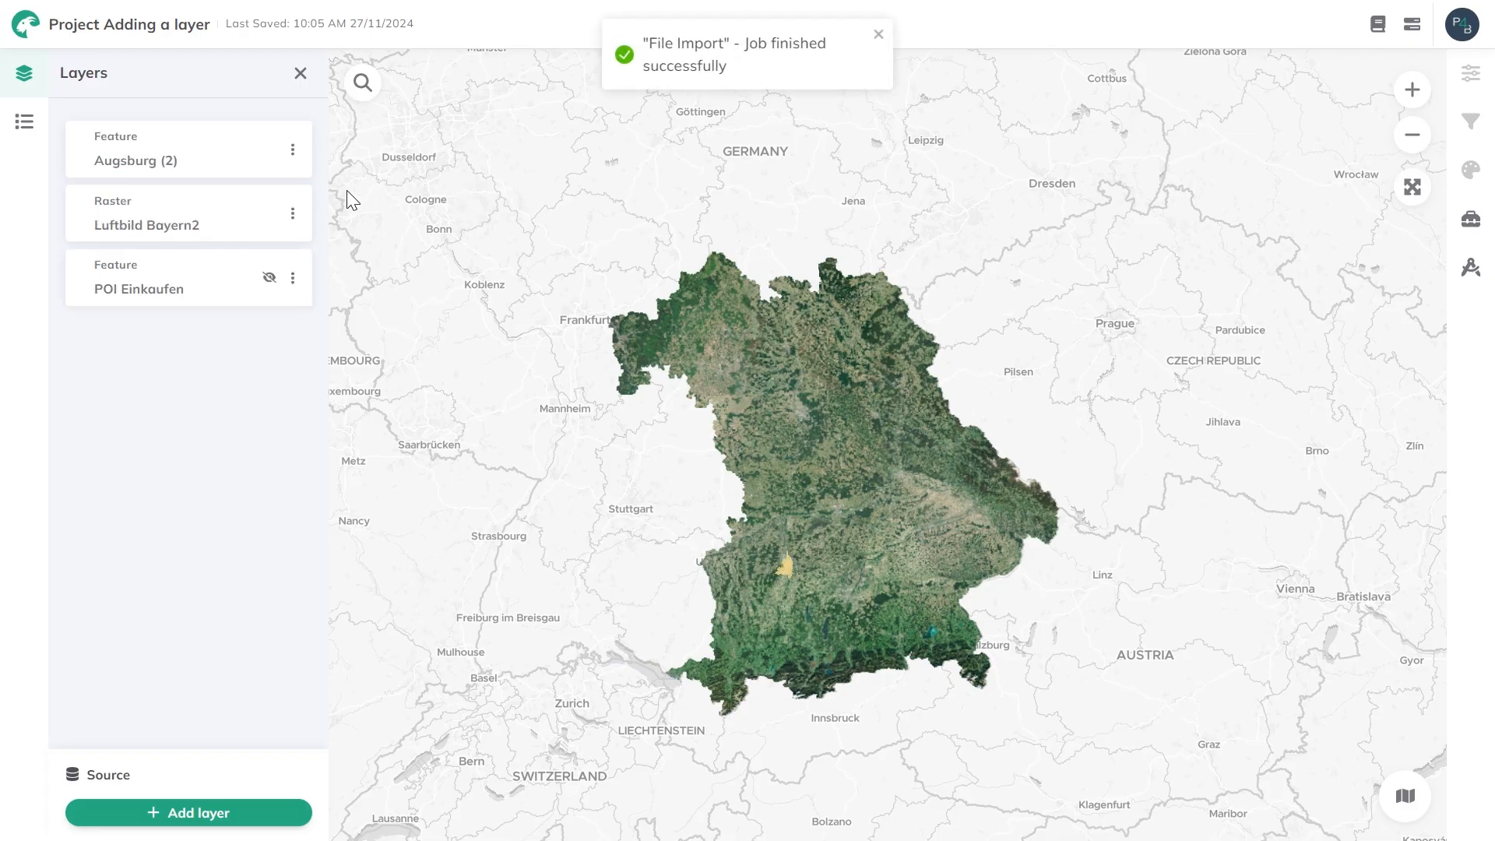
- Hide the Luftbild Bayern2 layer and zoom the map to the uploaded Augsburg layer
{"action": "left_click", "coordinate": [271, 213]}
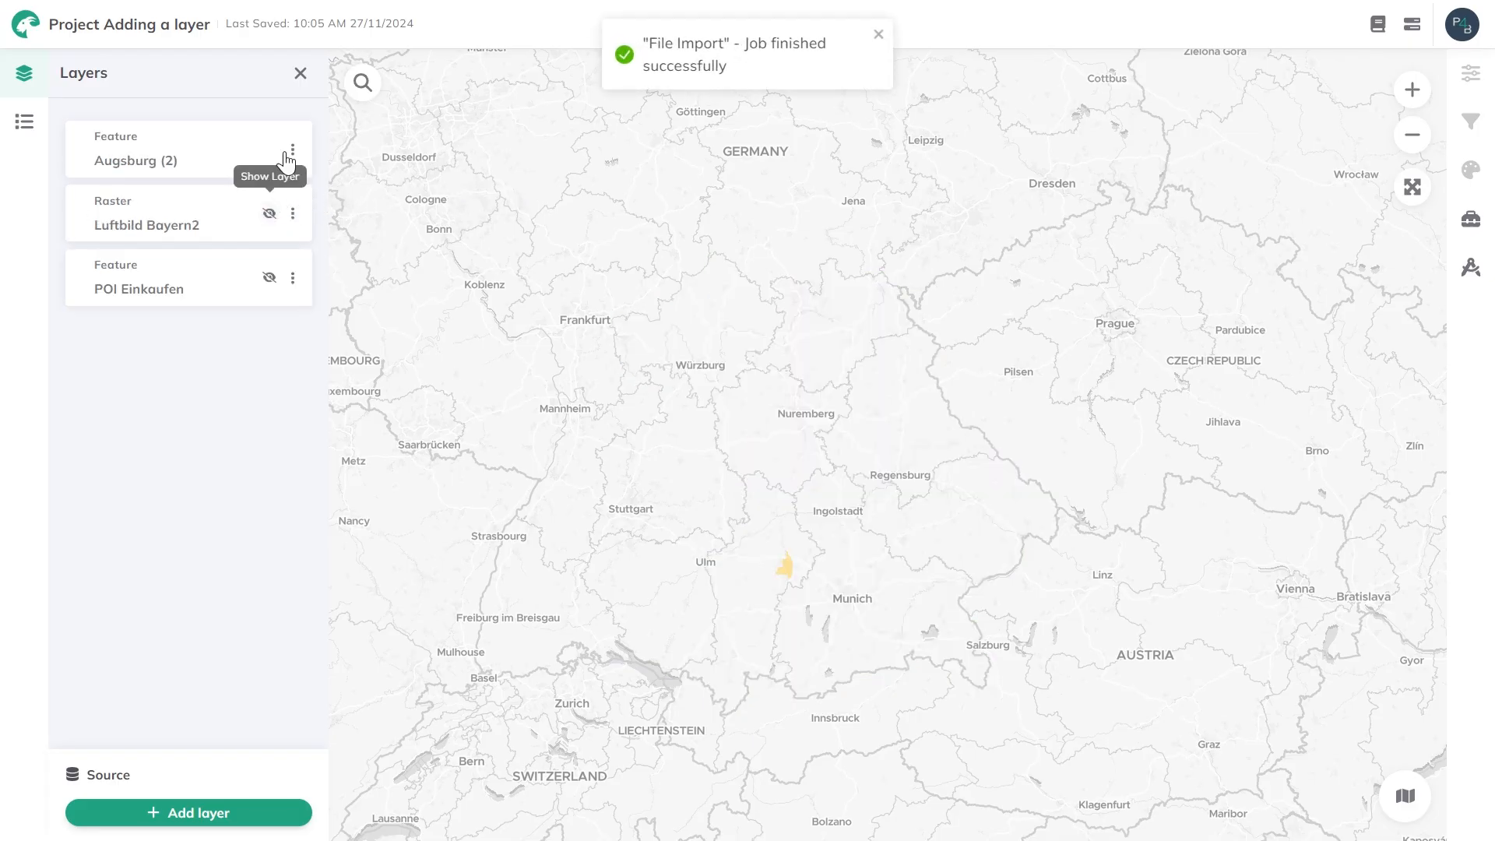
{"action": "left_click", "coordinate": [292, 149]}
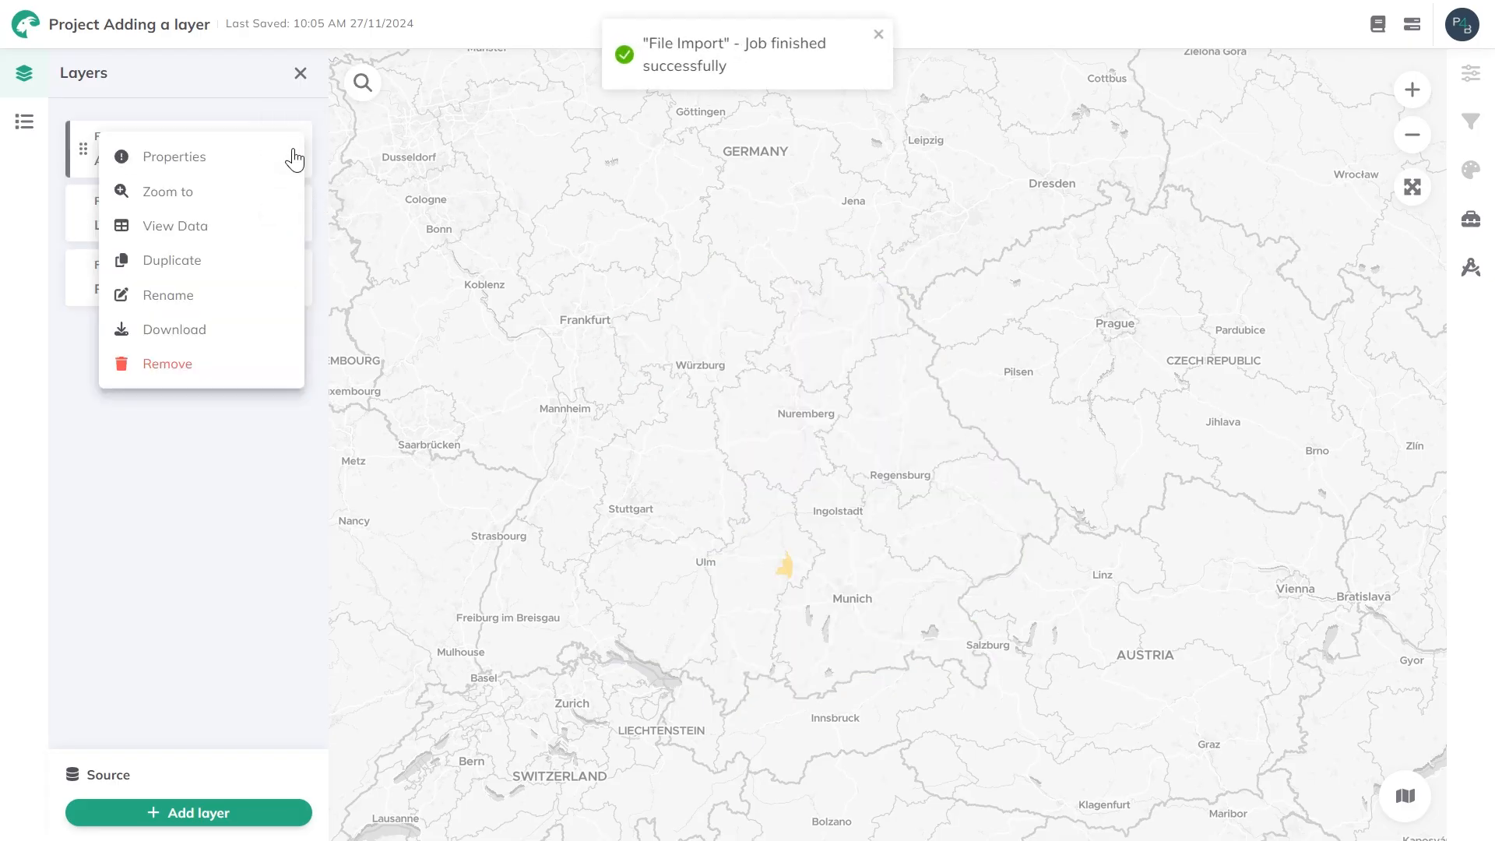
{"action": "left_click", "coordinate": [195, 198]}
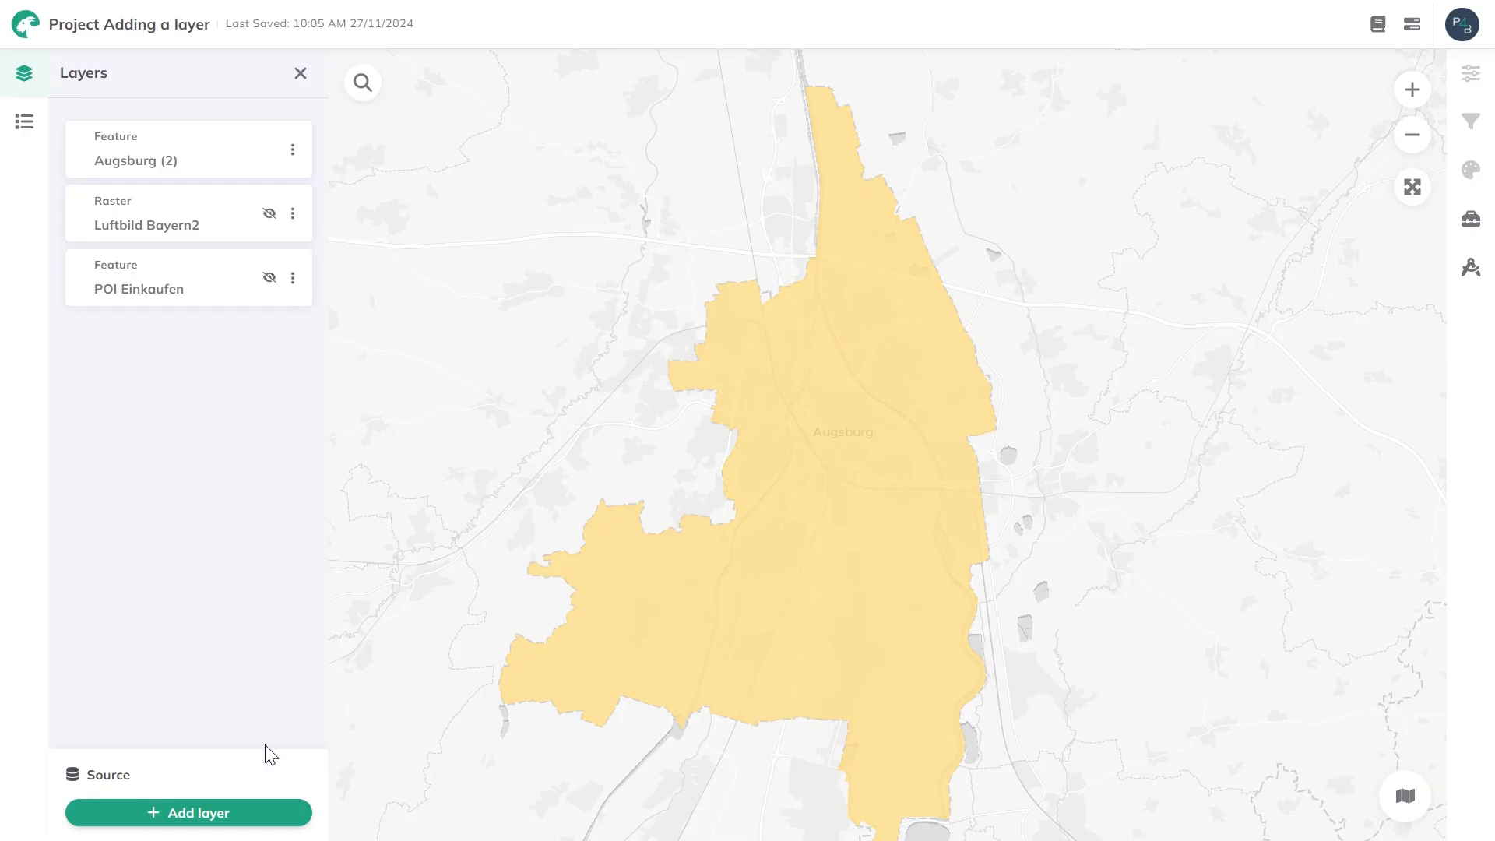
- Browse the first two pages of existing datasets in the Tutorial videos folder of the Dataset Explorer without adding any
{"action": "left_click", "coordinate": [253, 813]}
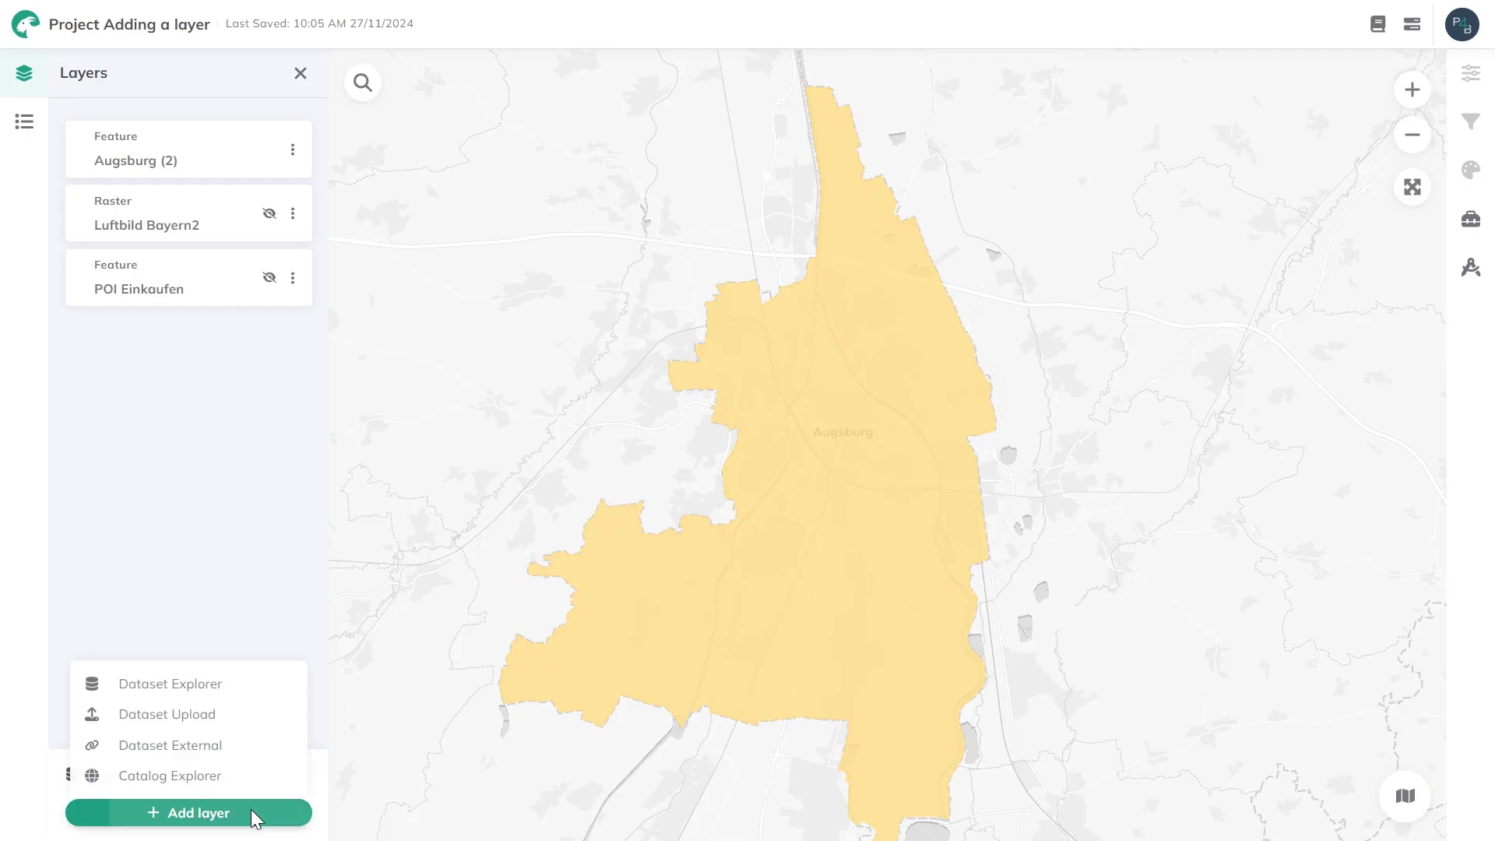
{"action": "left_click", "coordinate": [203, 686]}
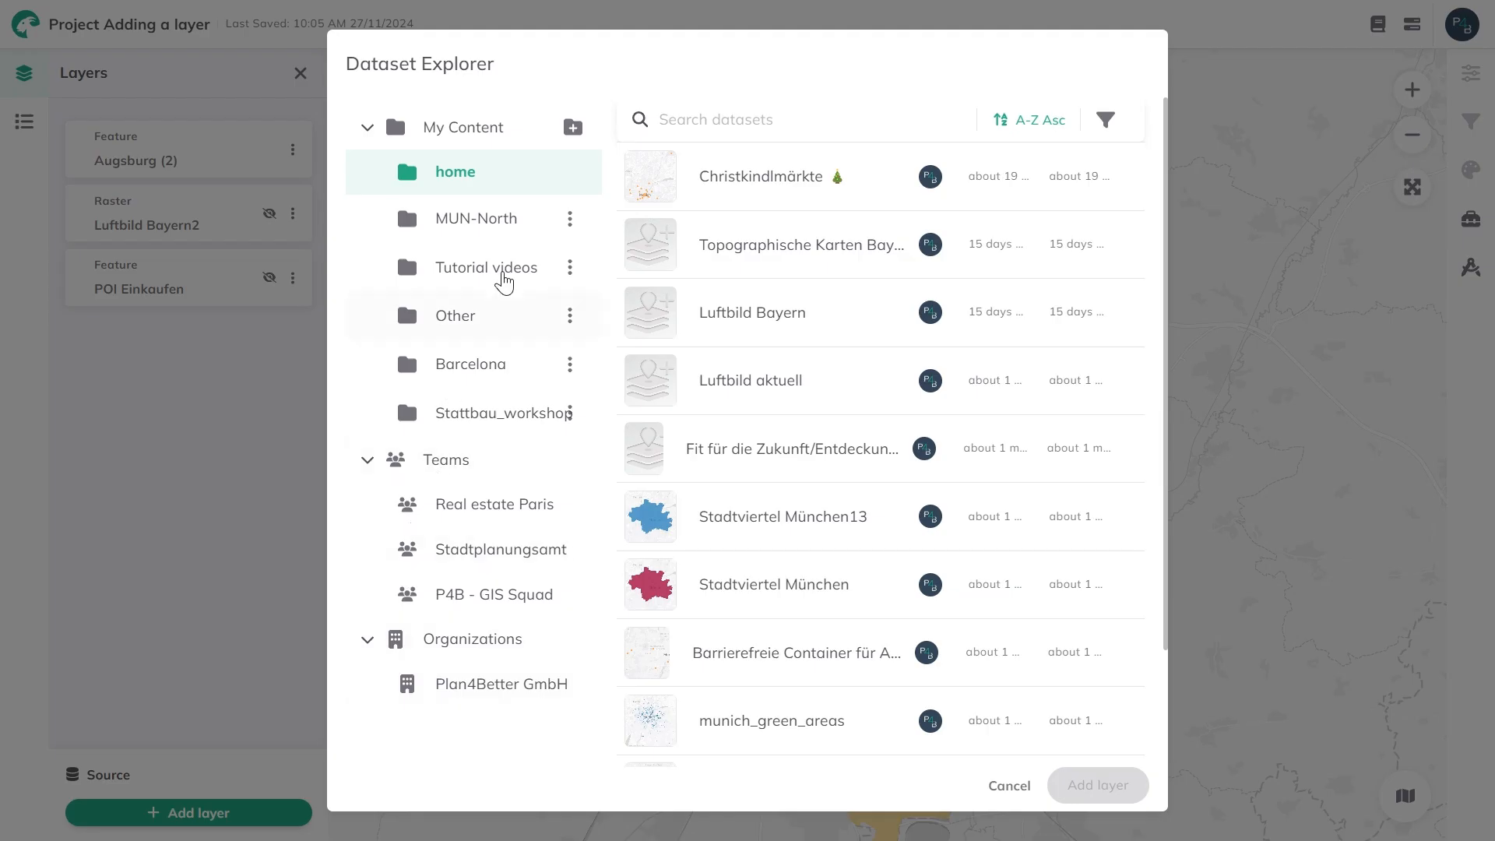
{"action": "left_click", "coordinate": [495, 274]}
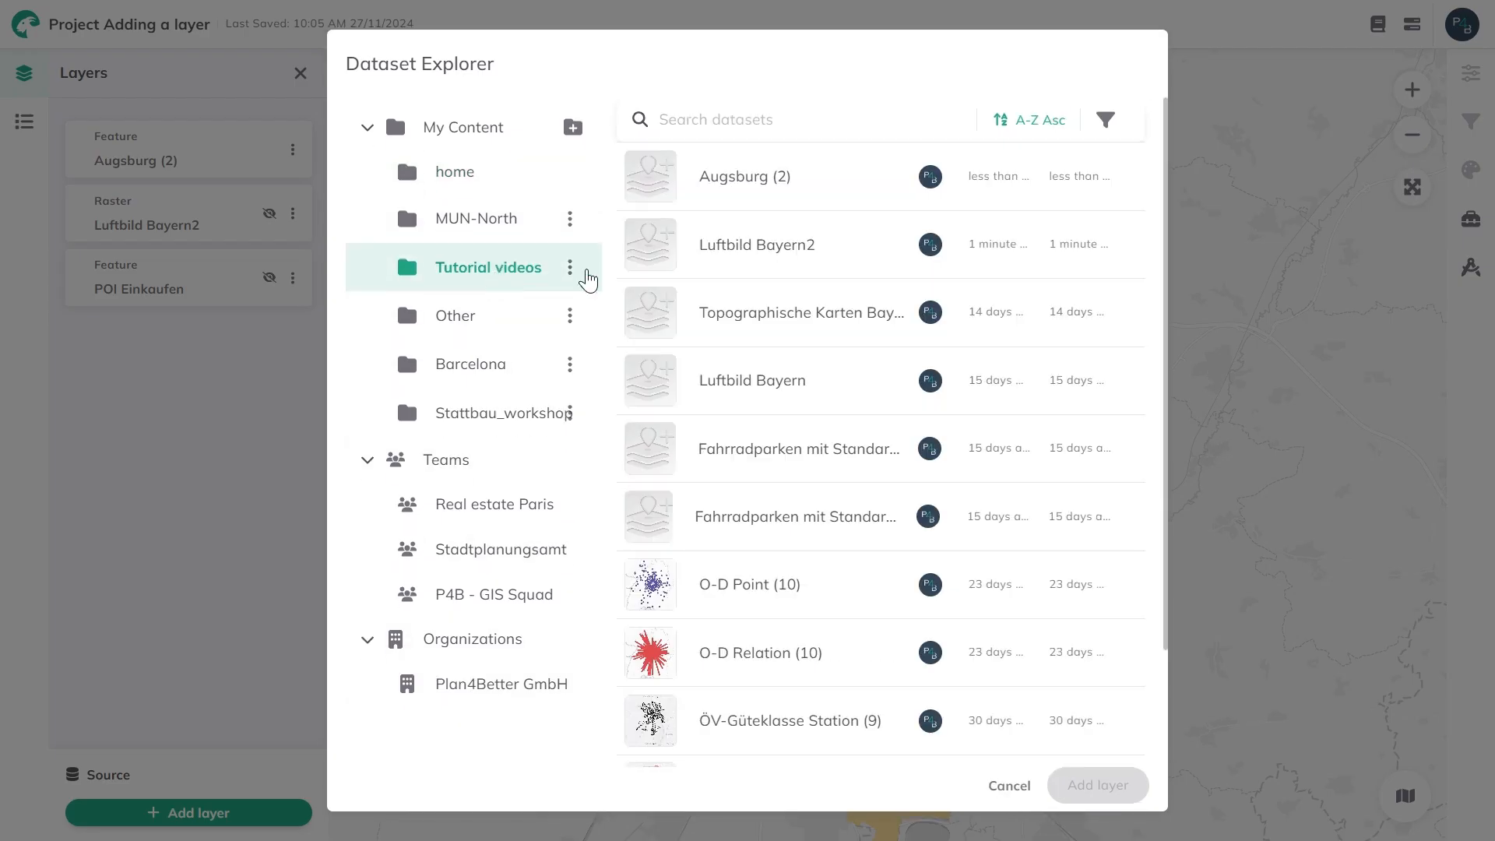
{"action": "scroll", "coordinate": [774, 218], "scroll_direction": "down", "scroll_amount": 3}
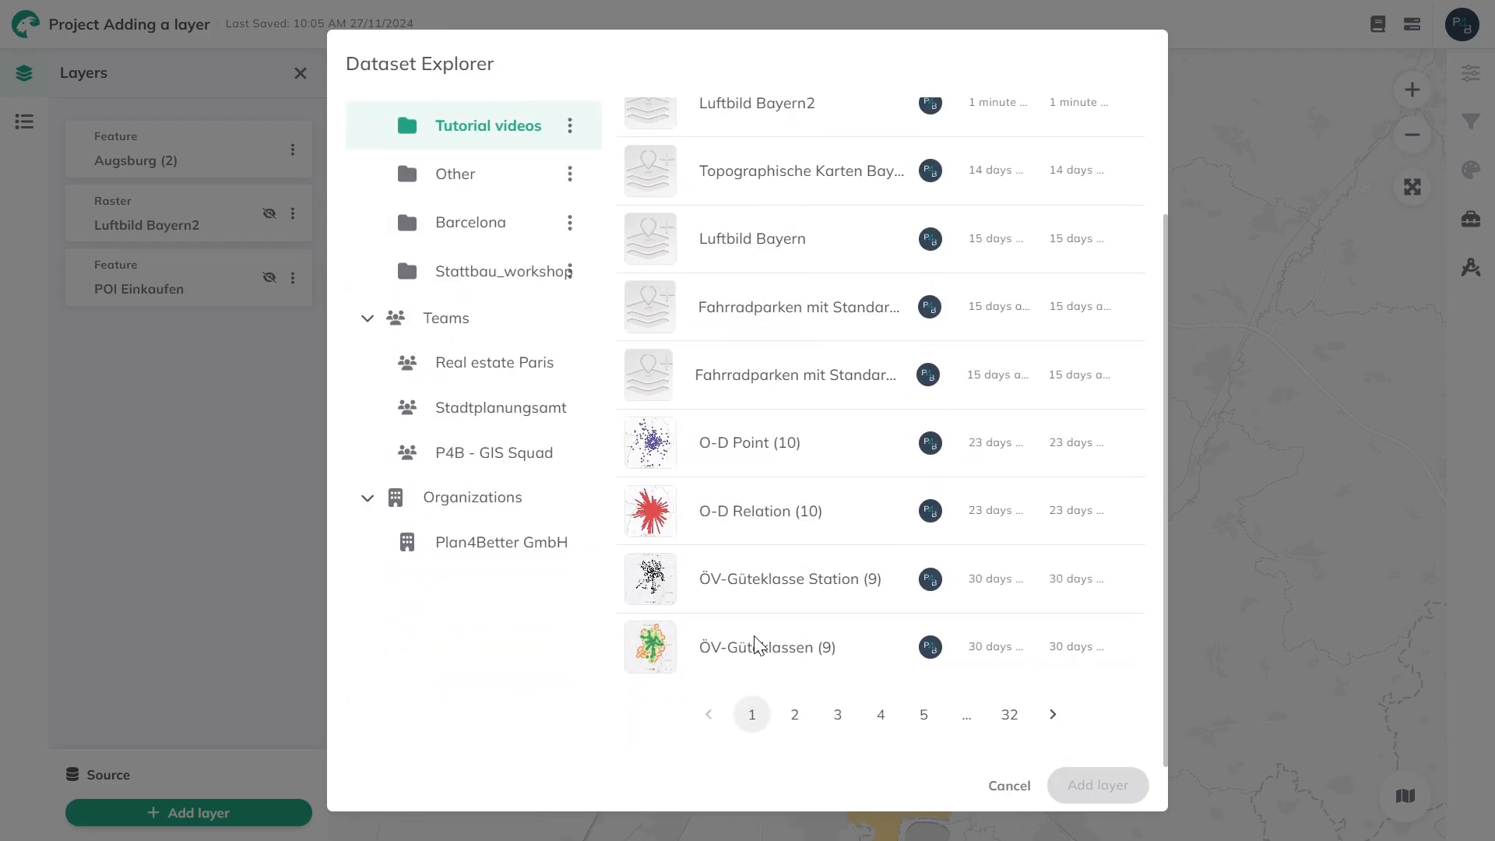
{"action": "left_click", "coordinate": [795, 714]}
{"action": "scroll", "coordinate": [810, 260], "scroll_direction": "down", "scroll_amount": 2}
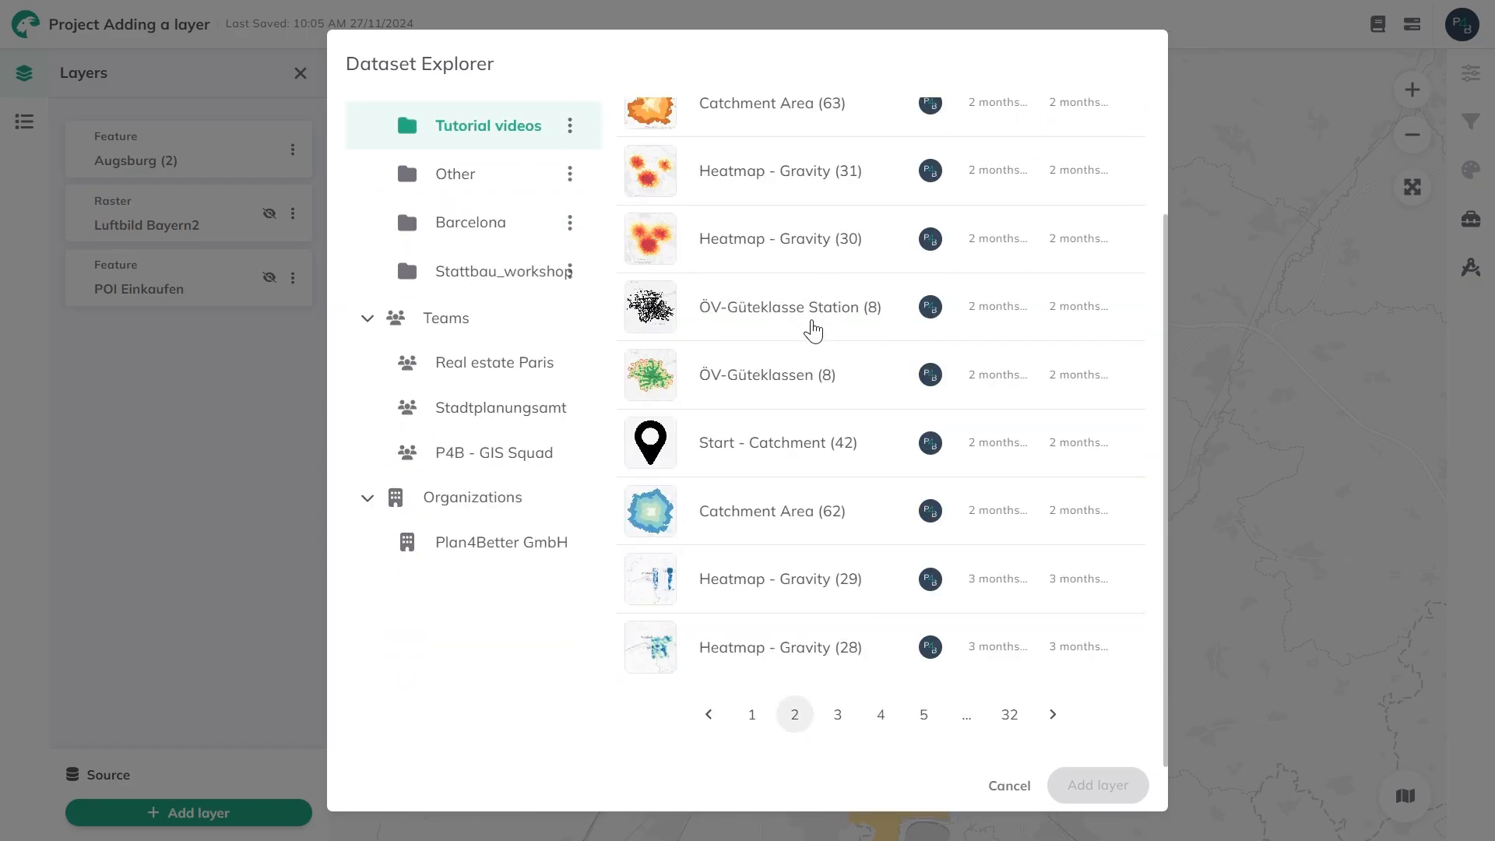
{"action": "scroll", "coordinate": [907, 550], "scroll_direction": "up", "scroll_amount": 3}
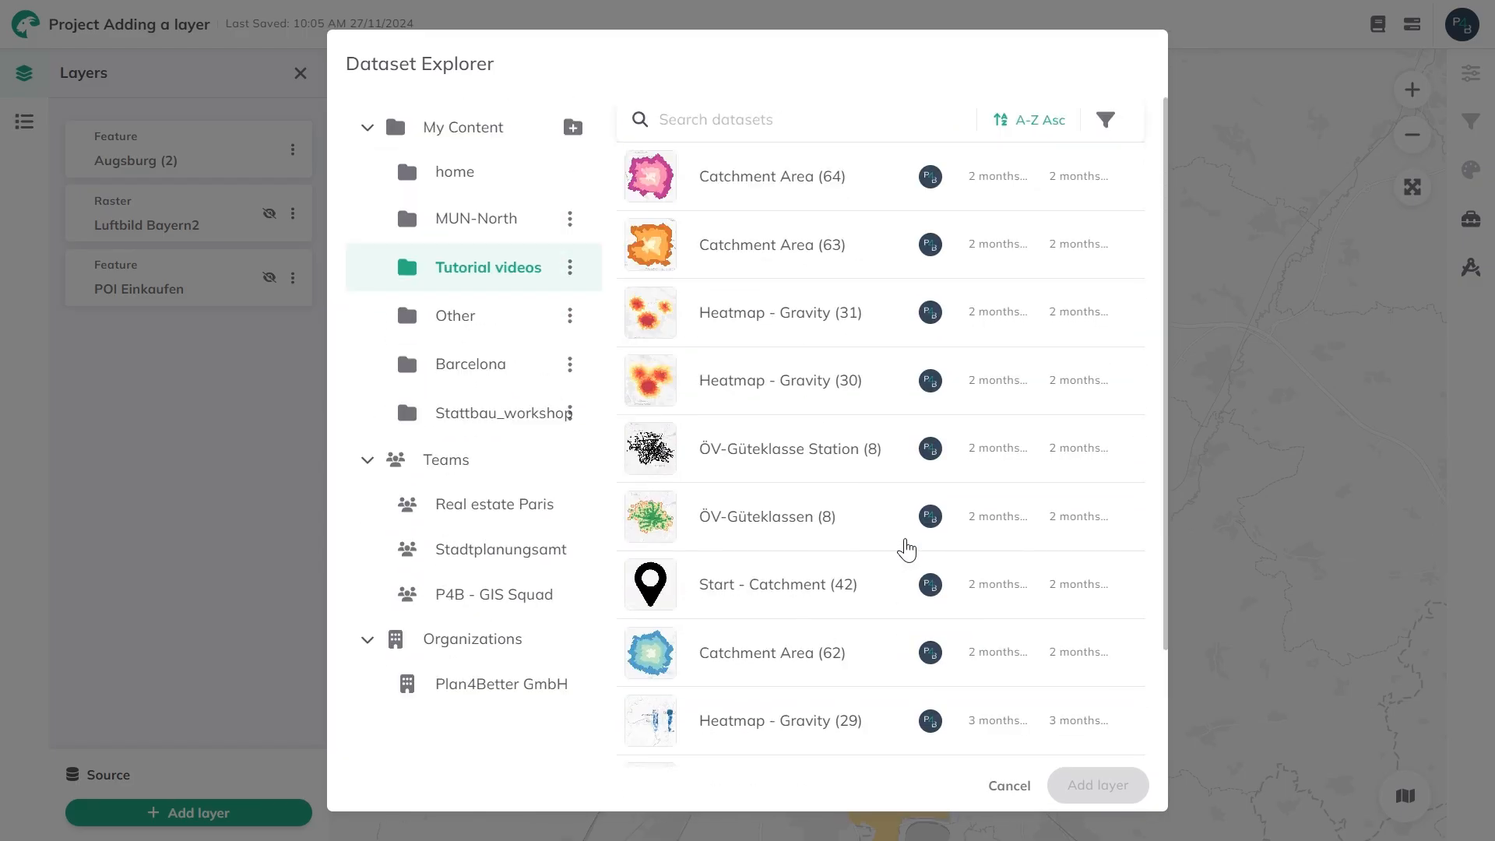
{"action": "left_click", "coordinate": [792, 170]}
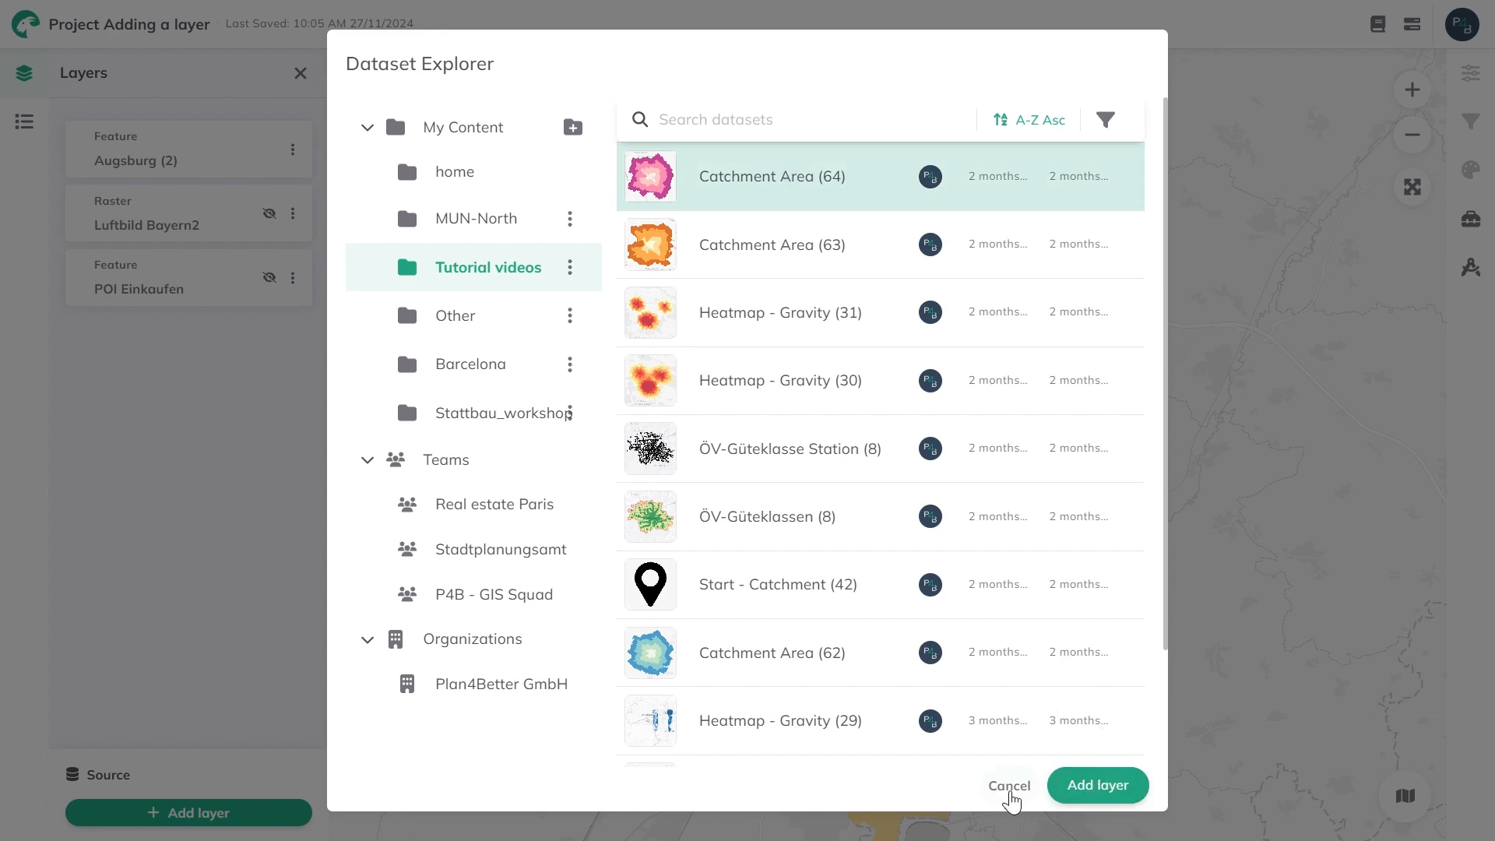
{"action": "left_click", "coordinate": [1009, 786]}
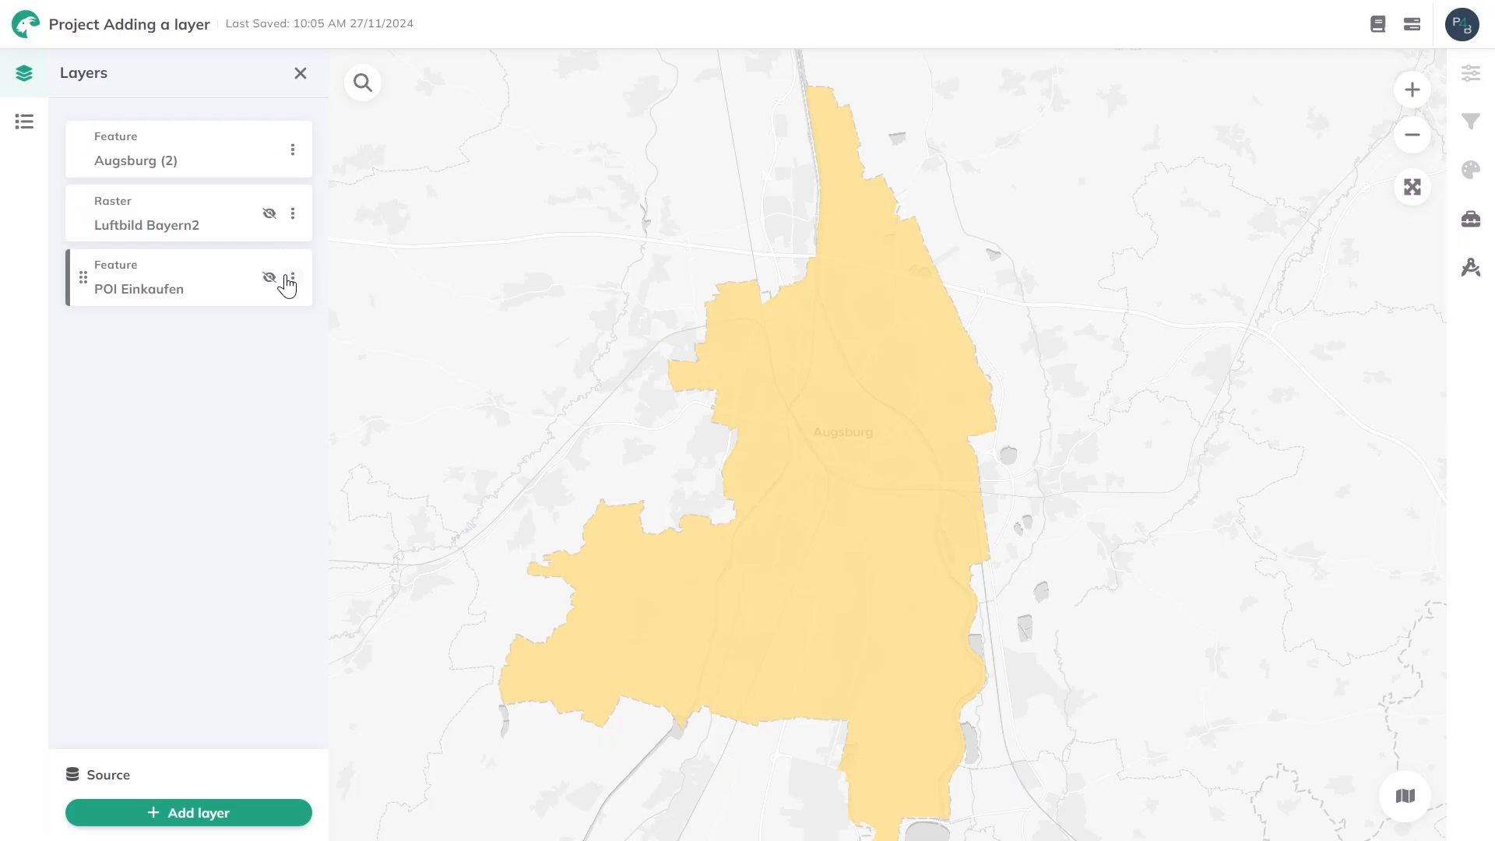
- Make the POI Einkaufen layer visible on the map and look through its attribute data table
{"action": "left_click", "coordinate": [268, 277]}
{"action": "left_click", "coordinate": [292, 277]}
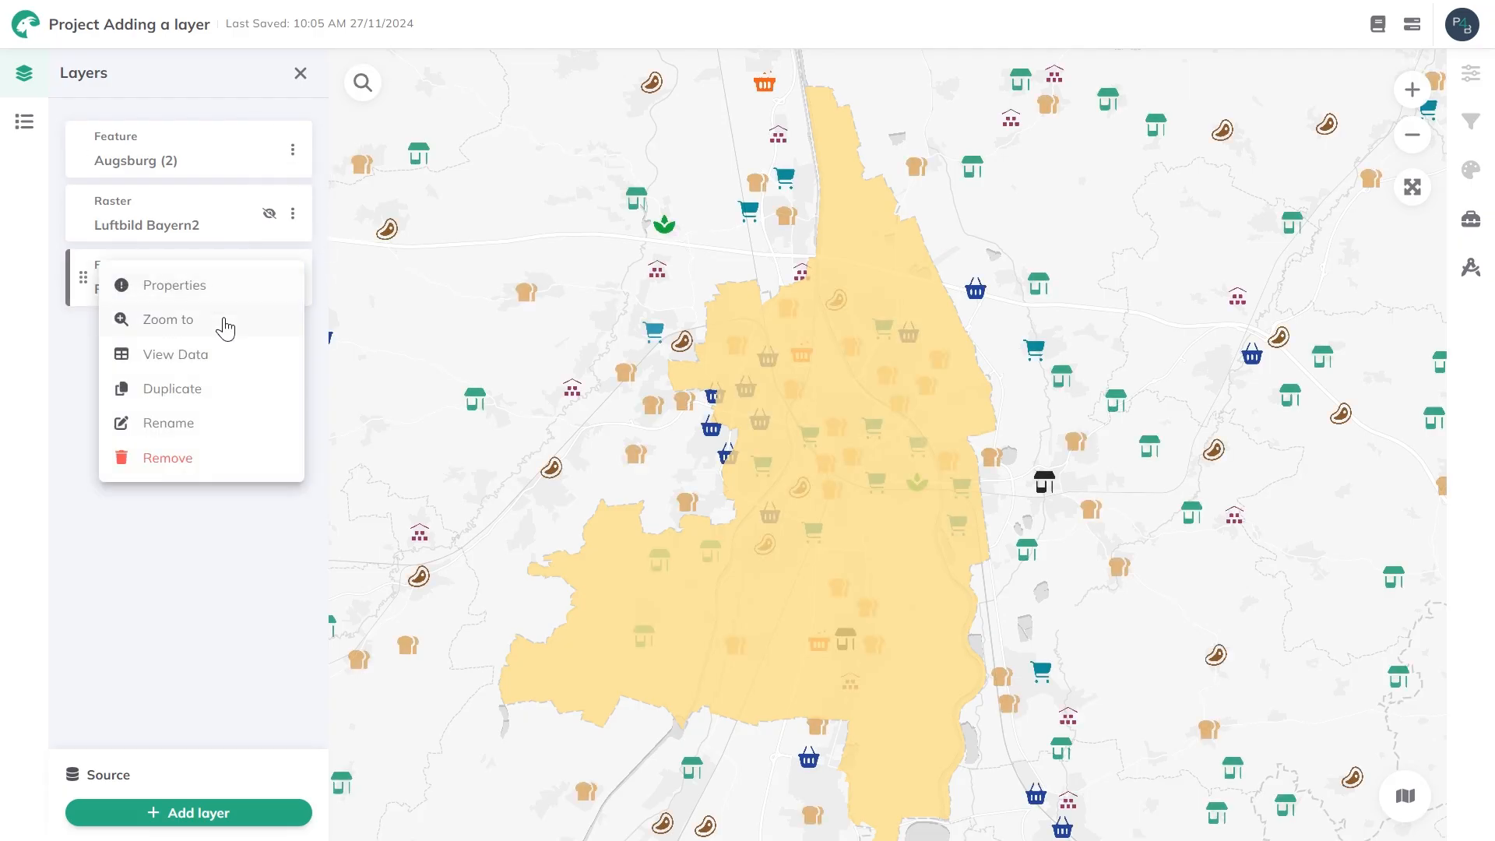
{"action": "left_click", "coordinate": [216, 373]}
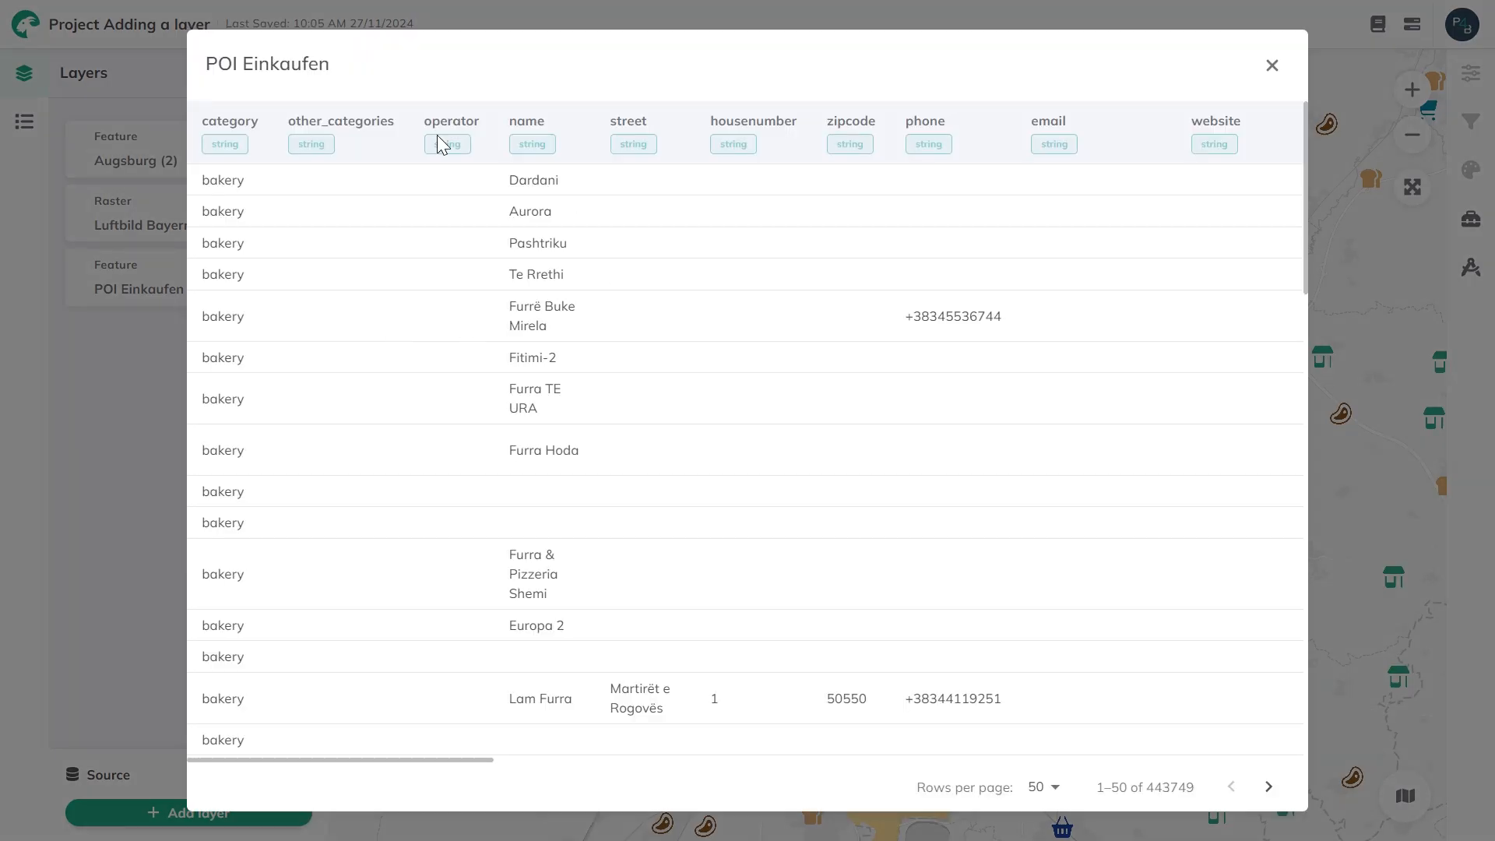
{"action": "scroll", "coordinate": [552, 270], "scroll_direction": "down", "scroll_amount": 10}
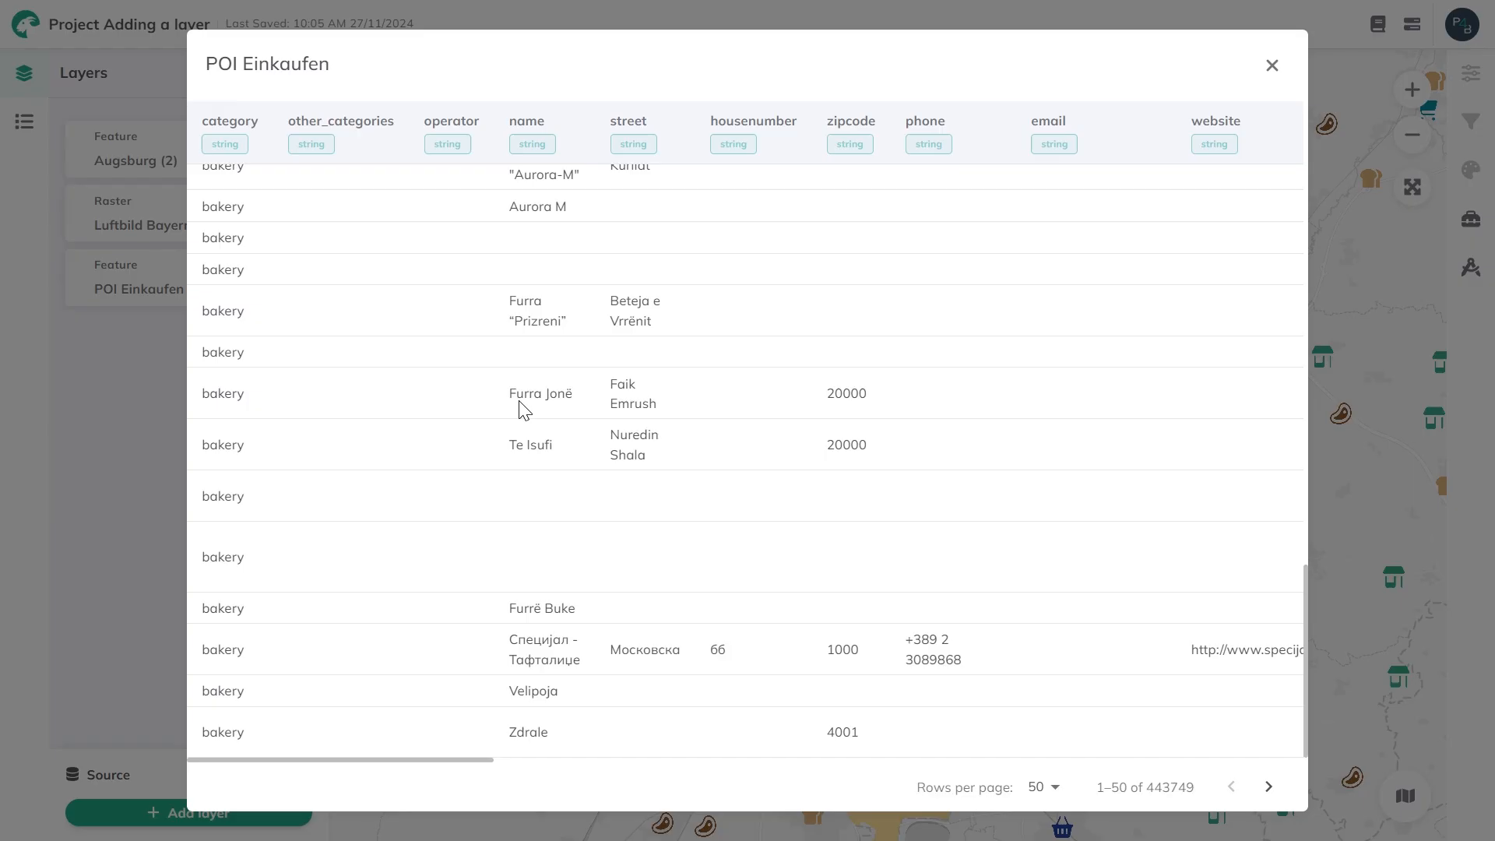
{"action": "scroll", "coordinate": [621, 421], "scroll_direction": "down", "scroll_amount": 5}
{"action": "left_click", "coordinate": [1271, 66]}
- Review the file types and coordinate reference systems offered for downloading the Augsburg (2) layer
{"action": "left_click", "coordinate": [300, 161]}
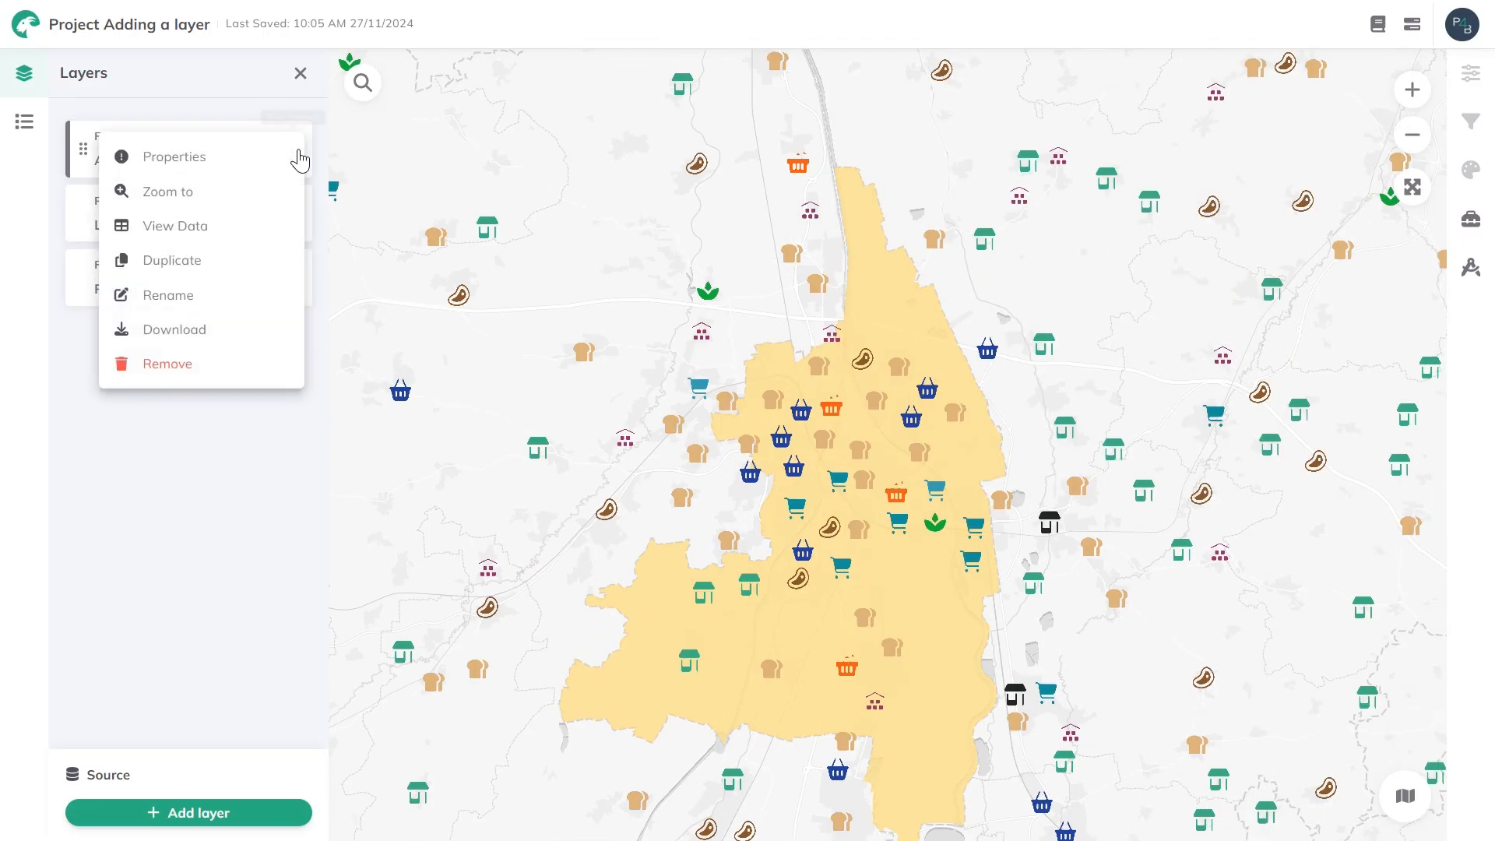
{"action": "left_click", "coordinate": [166, 342]}
{"action": "left_click", "coordinate": [910, 399]}
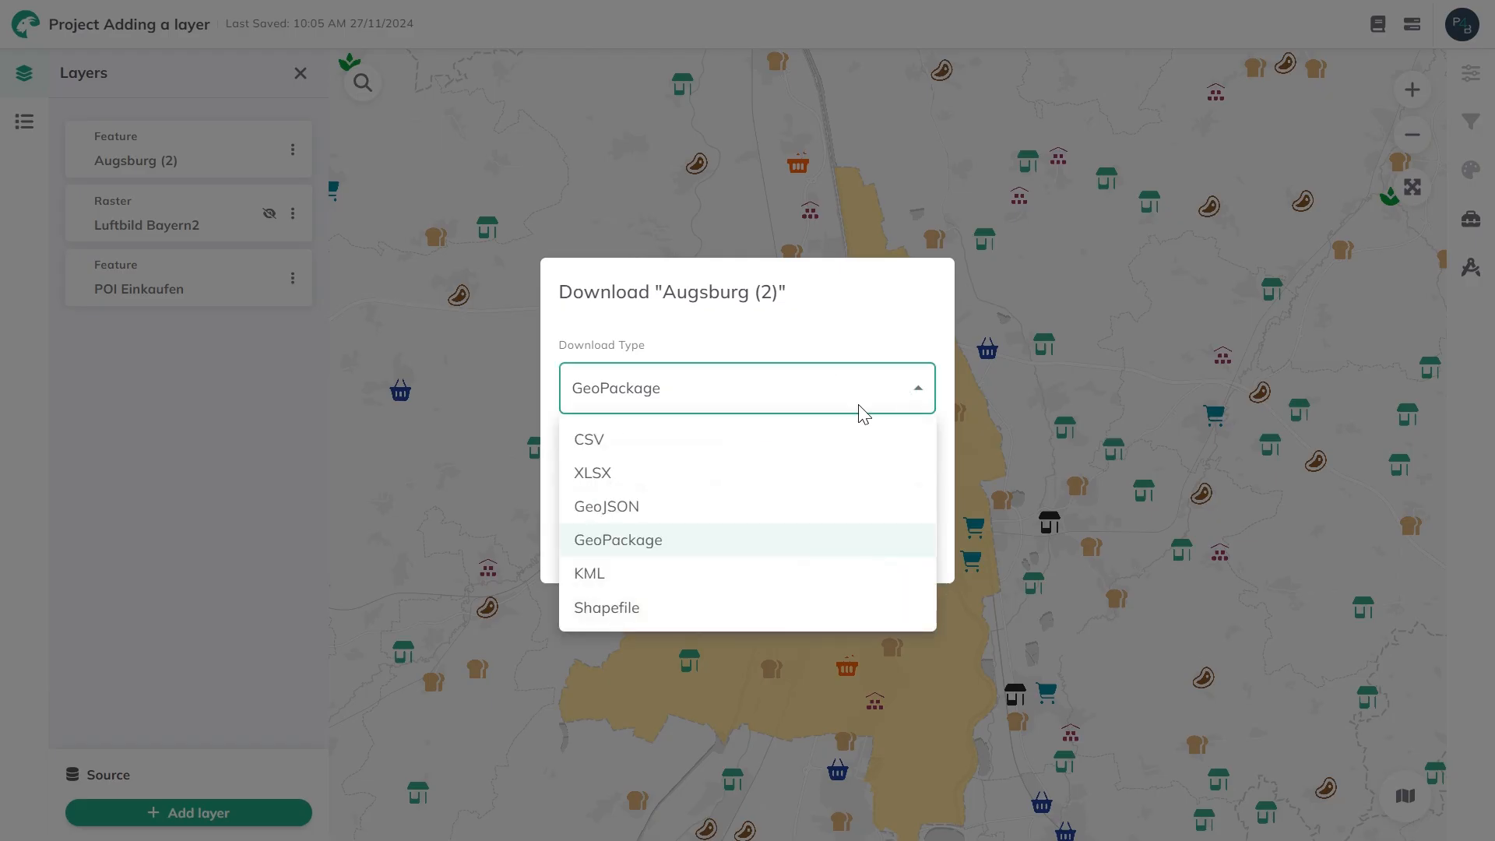
{"action": "left_click", "coordinate": [872, 387]}
{"action": "left_click", "coordinate": [711, 487]}
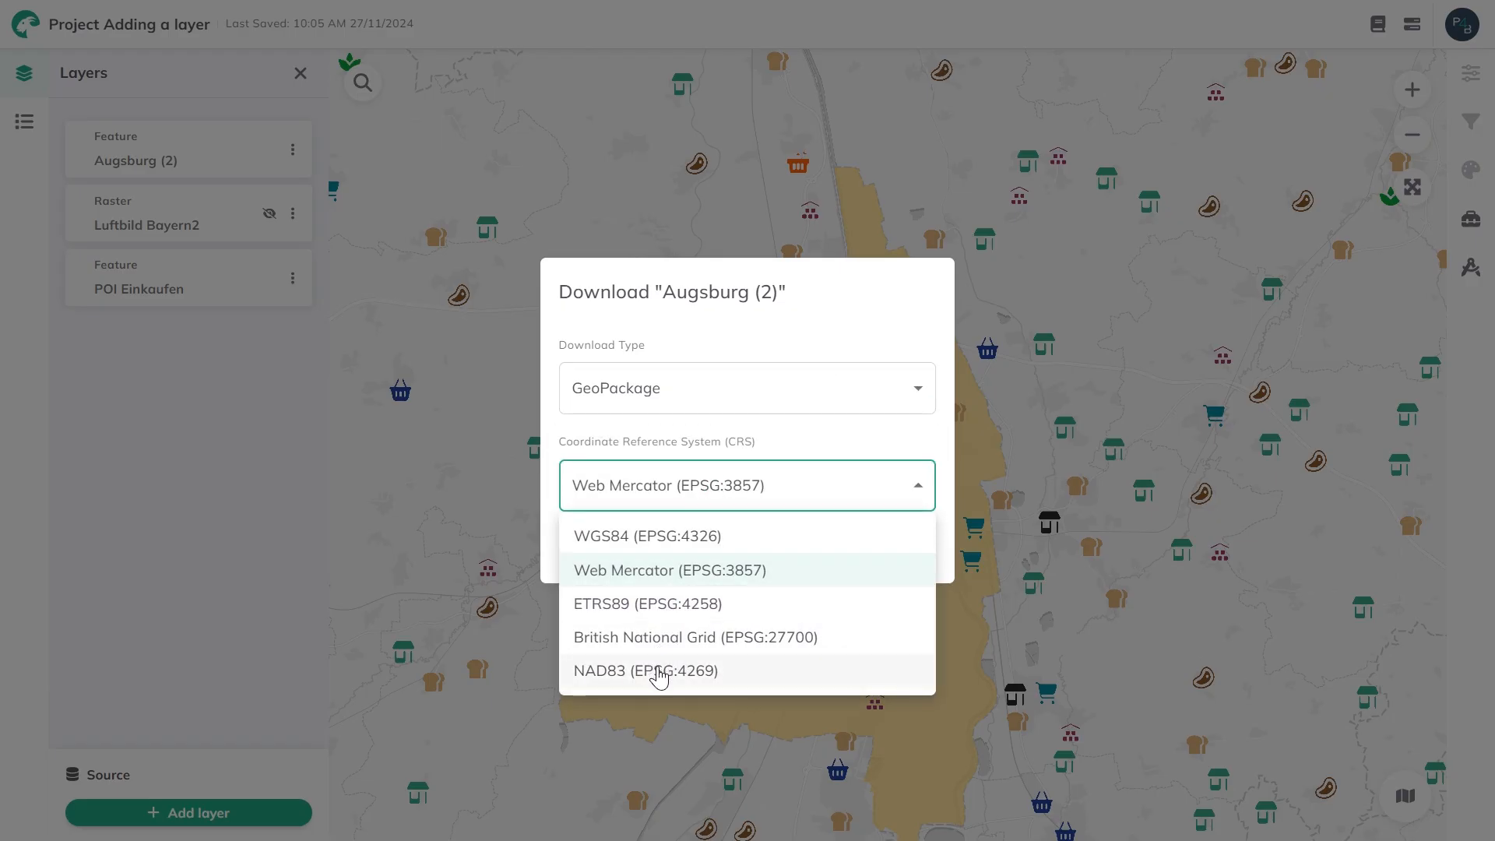
{"action": "left_click", "coordinate": [916, 479]}
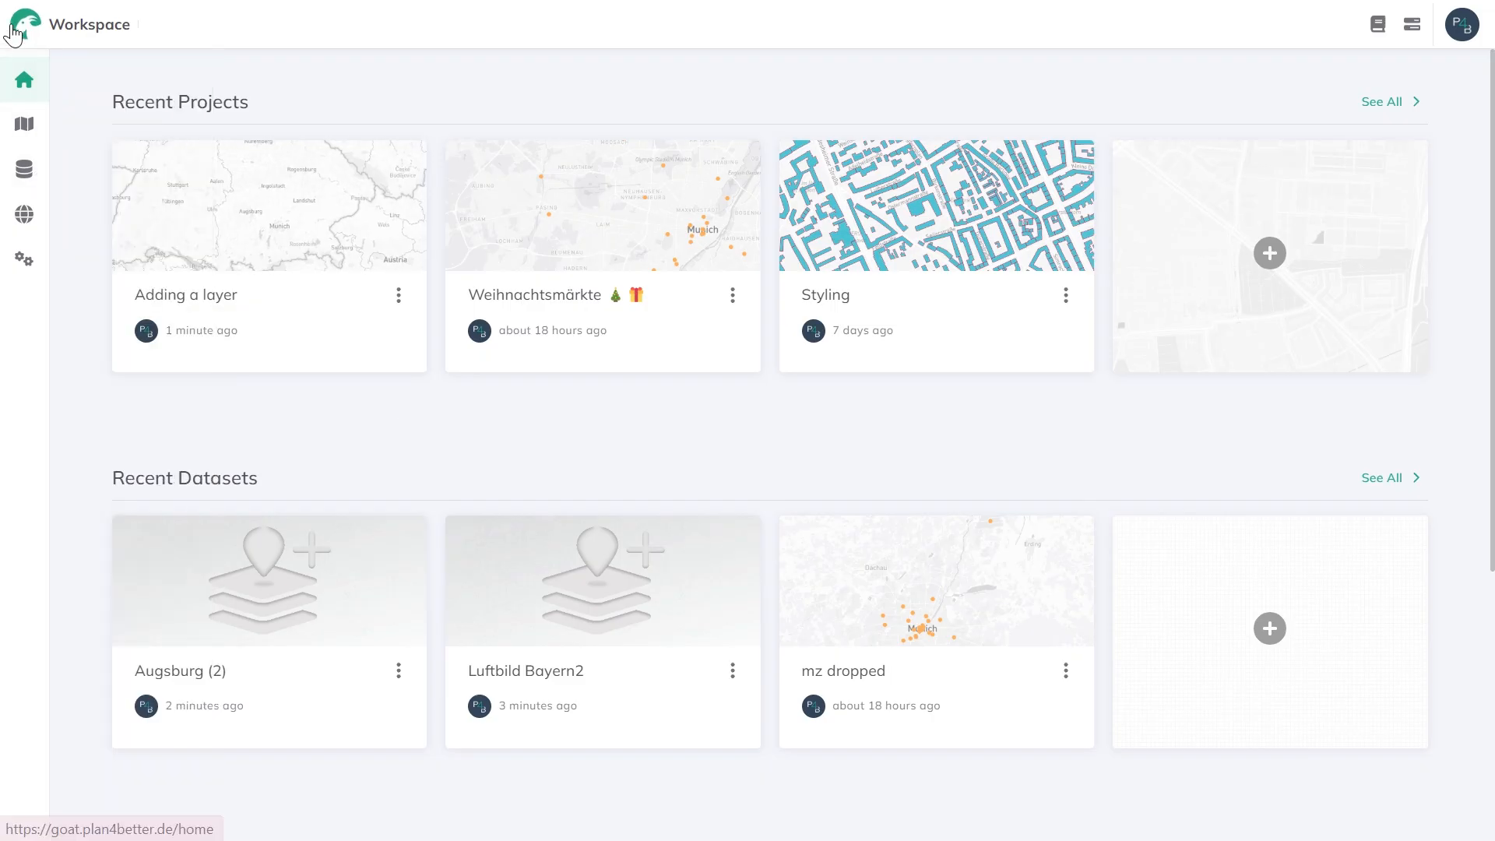
- Open the workspace Catalog and filter its datasets by the People data category
{"action": "mouse_move", "coordinate": [20, 91]}
{"action": "left_click", "coordinate": [29, 221]}
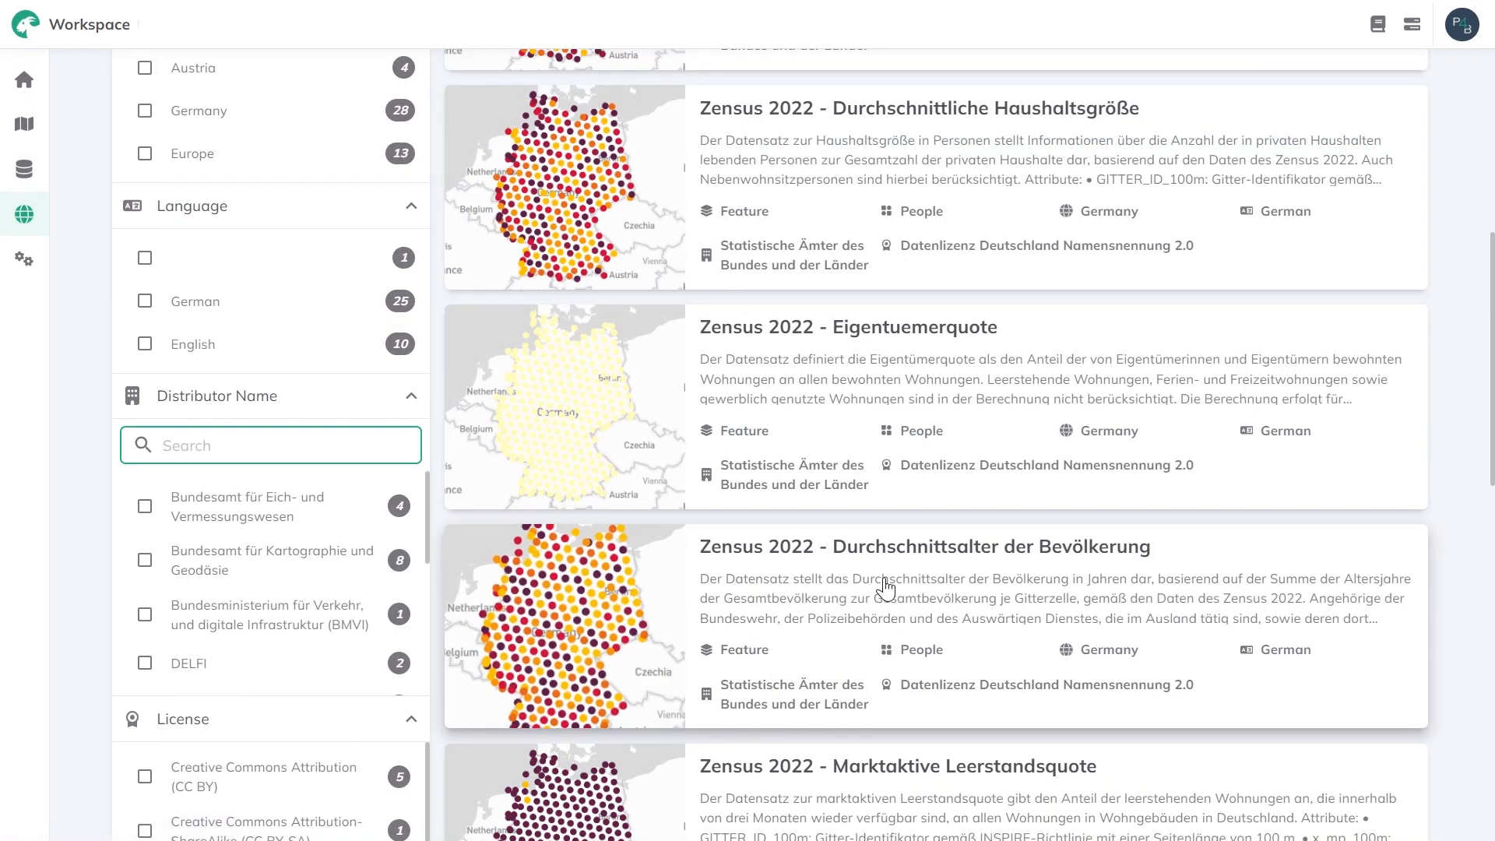
{"action": "scroll", "coordinate": [667, 543], "scroll_direction": "up", "scroll_amount": 5}
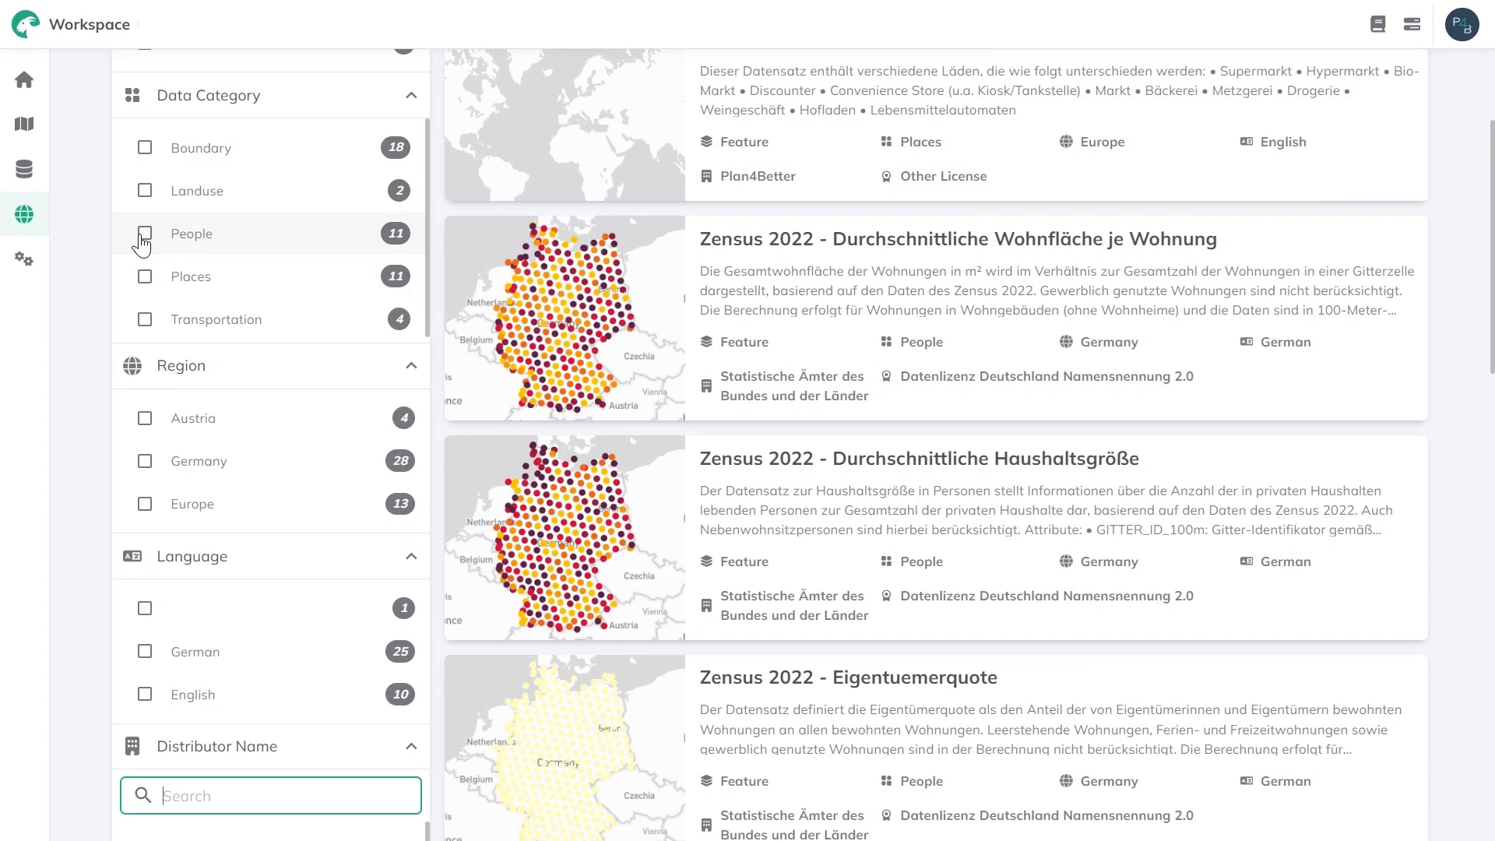
{"action": "left_click", "coordinate": [142, 238]}
{"action": "scroll", "coordinate": [945, 424], "scroll_direction": "up", "scroll_amount": 4}
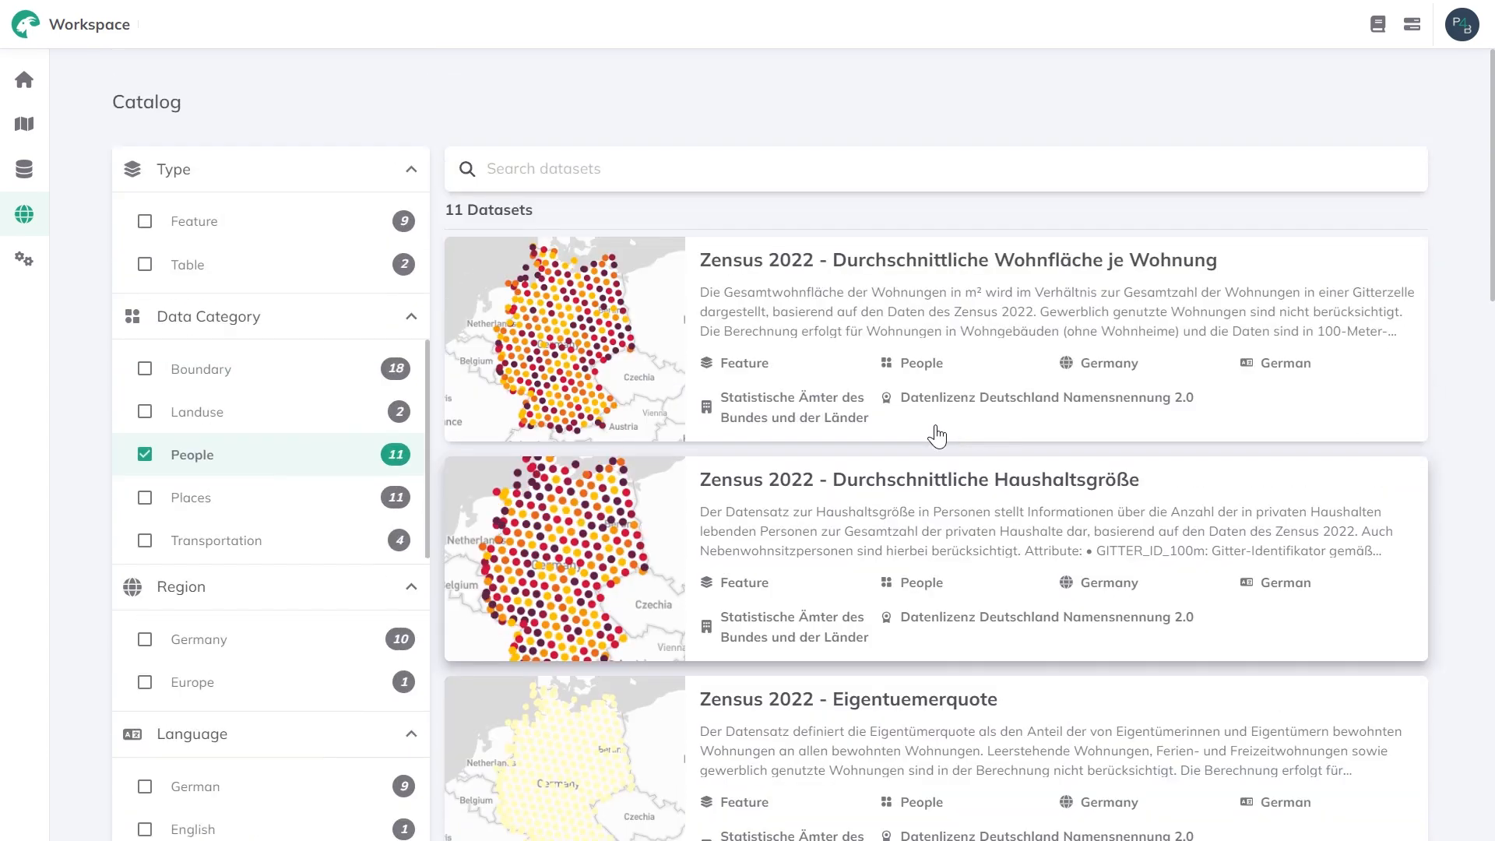
- Open the catalog dataset Zensus 2022 - Durchschnittliche Wohnfläche je Wohnung and read through its summary metadata
{"action": "left_click", "coordinate": [853, 261]}
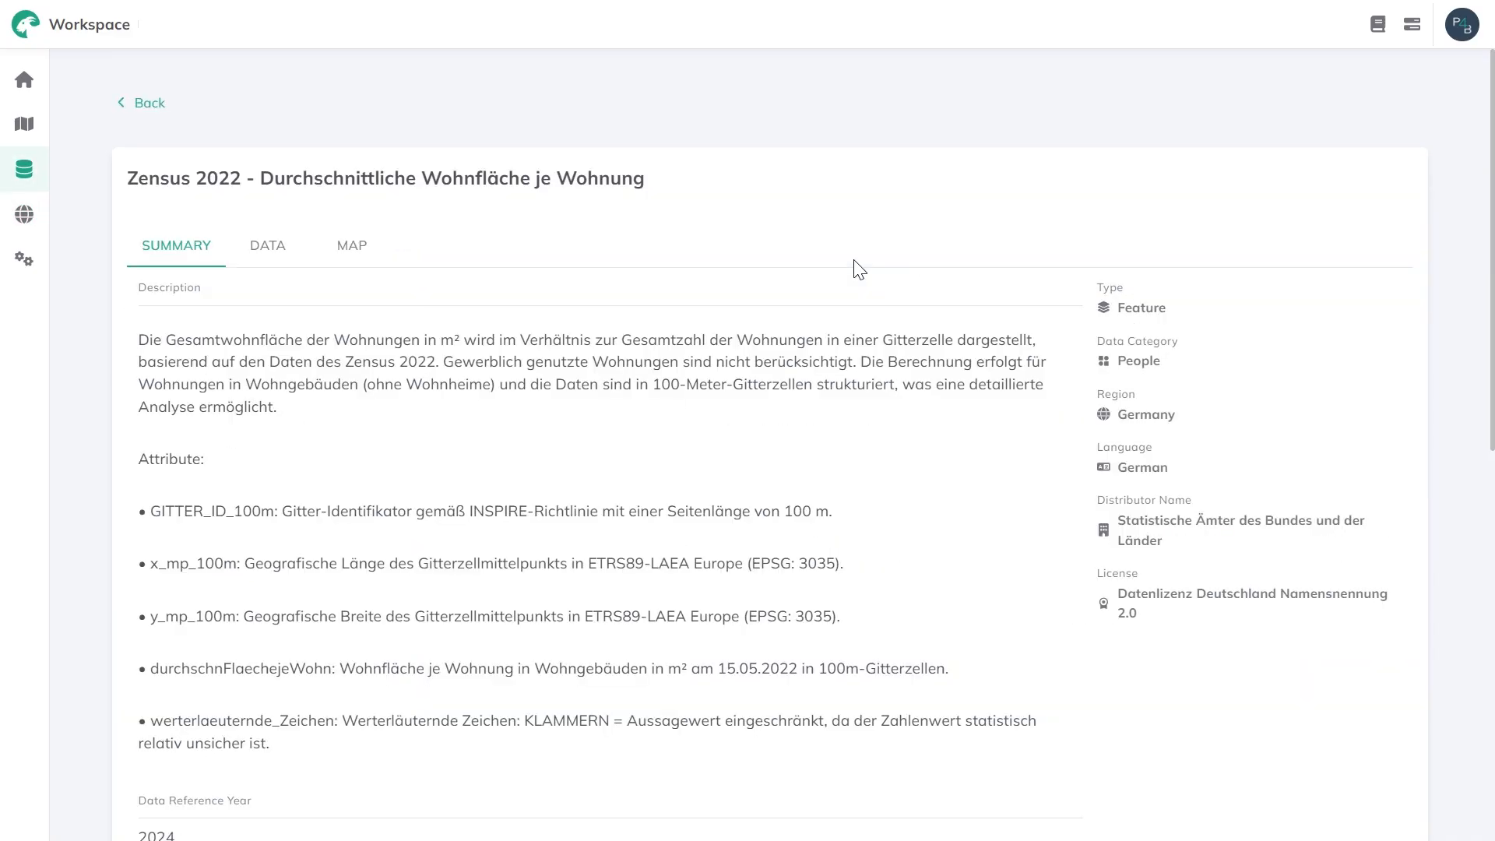
{"action": "scroll", "coordinate": [337, 467], "scroll_direction": "down", "scroll_amount": 9}
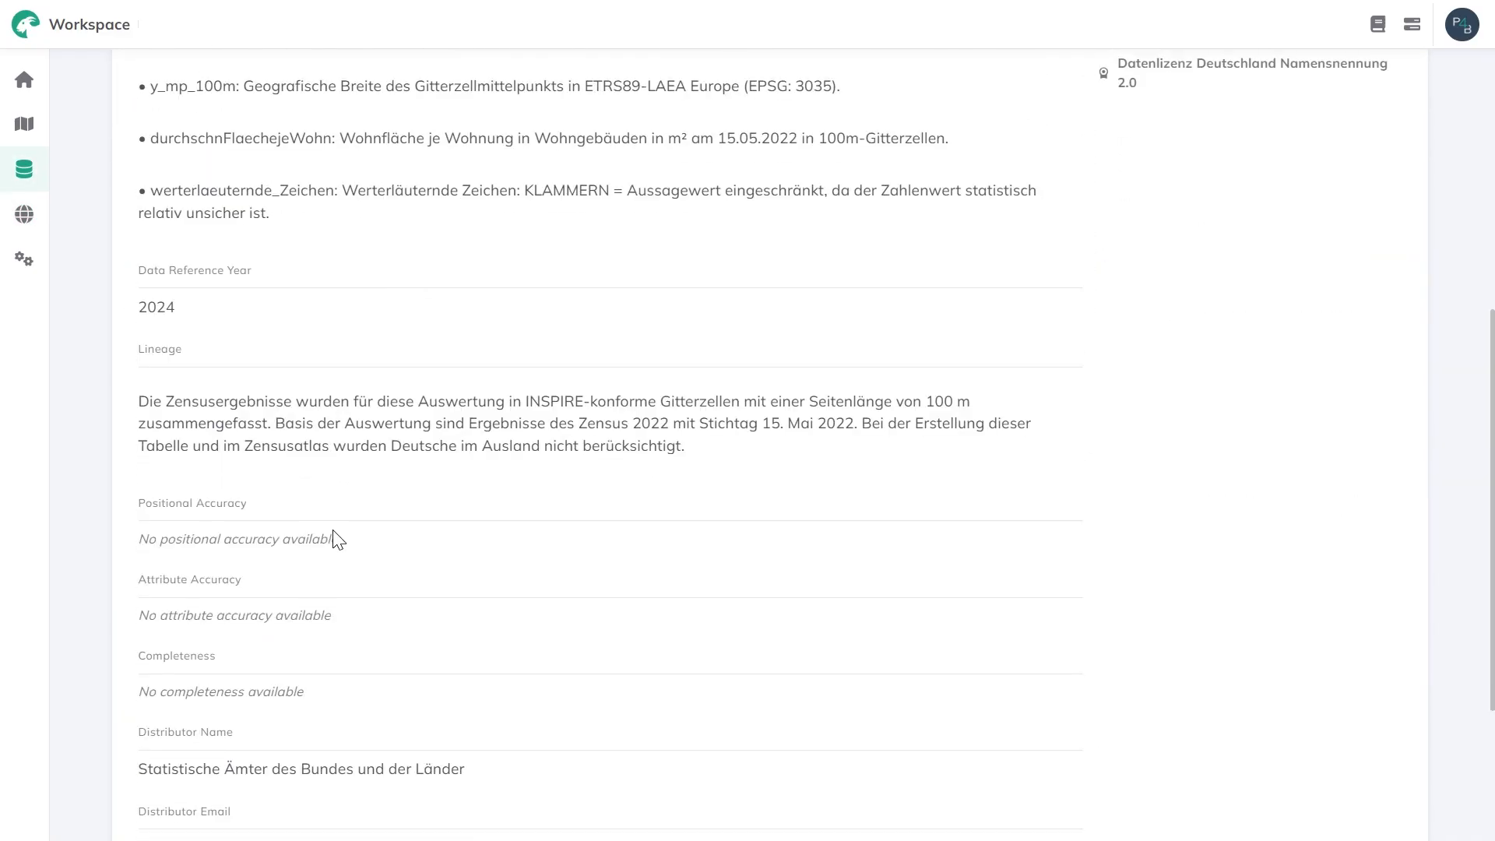
{"action": "scroll", "coordinate": [333, 533], "scroll_direction": "up", "scroll_amount": 9}
{"action": "scroll", "coordinate": [313, 377], "scroll_direction": "down", "scroll_amount": 10}
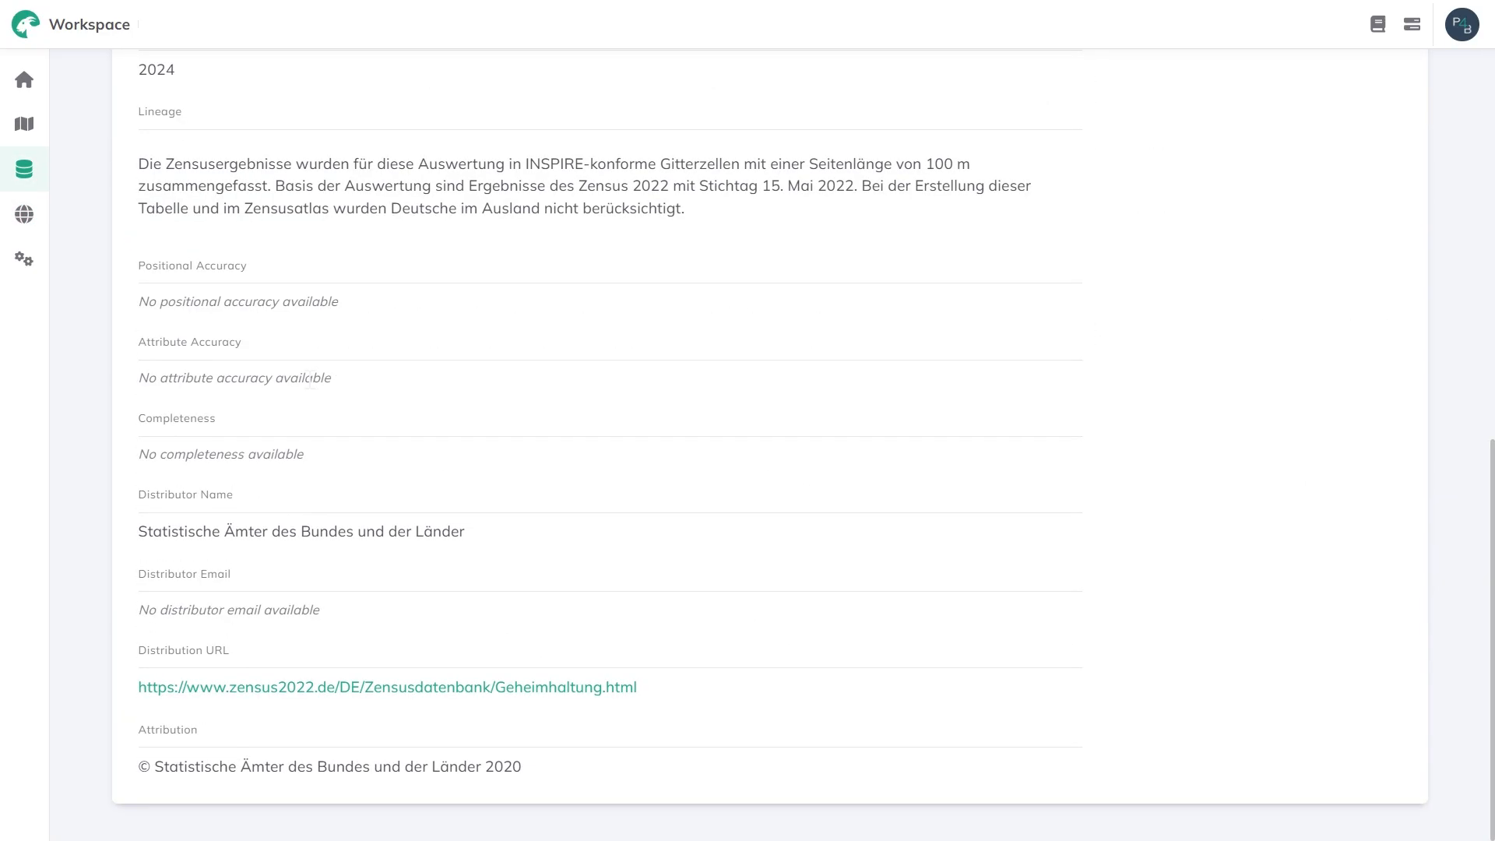
{"action": "scroll", "coordinate": [309, 379], "scroll_direction": "up", "scroll_amount": 10}
- Inspect the data table of the Durchschnittliche Wohnfläche je Wohnung dataset and view its map preview
{"action": "left_click", "coordinate": [267, 248]}
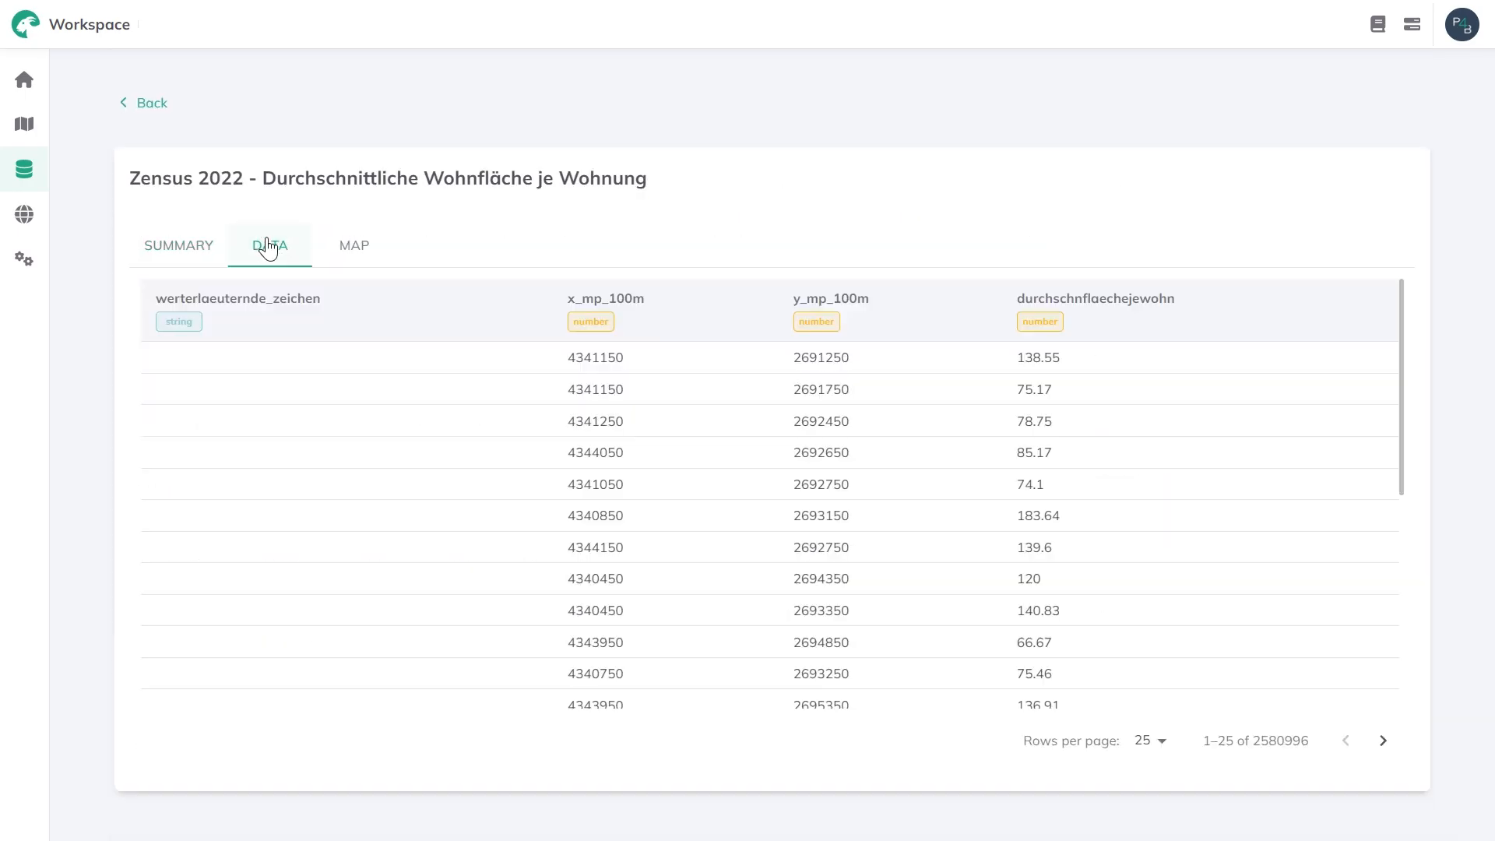
{"action": "scroll", "coordinate": [661, 585], "scroll_direction": "down", "scroll_amount": 6}
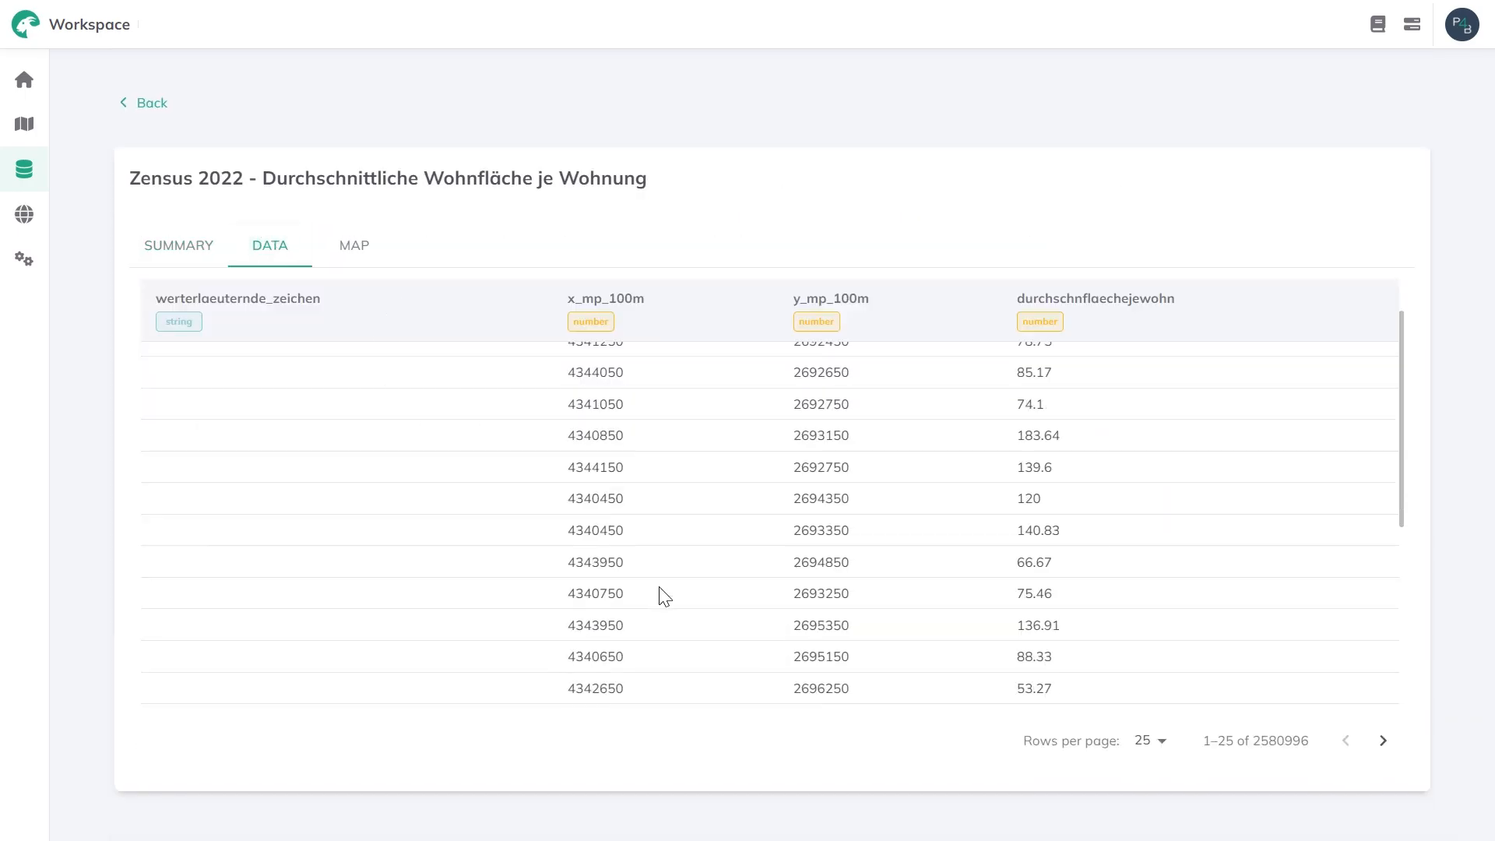
{"action": "scroll", "coordinate": [651, 591], "scroll_direction": "up", "scroll_amount": 6}
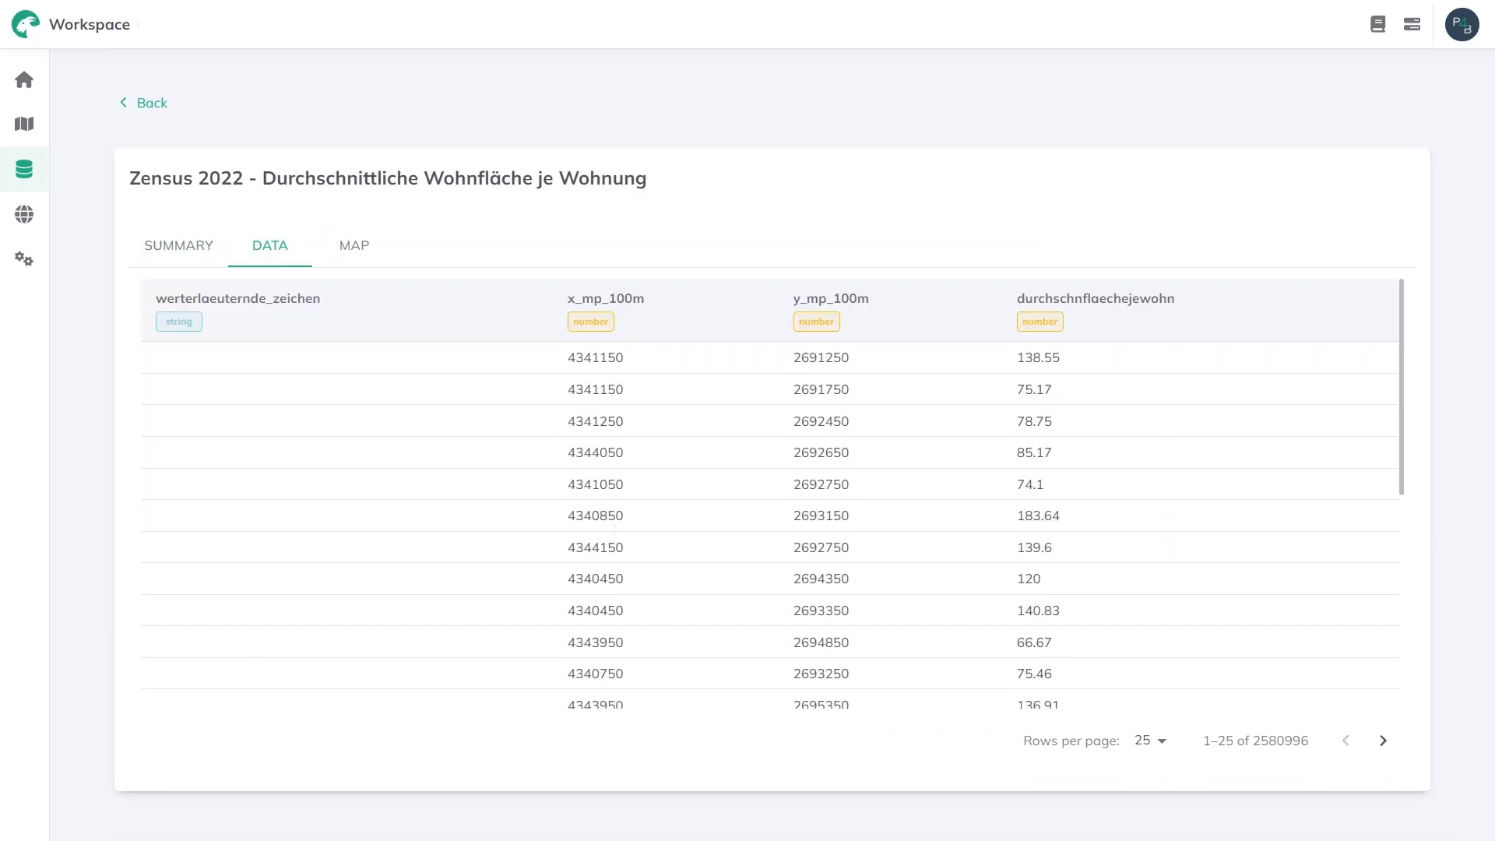
{"action": "left_click", "coordinate": [354, 254]}
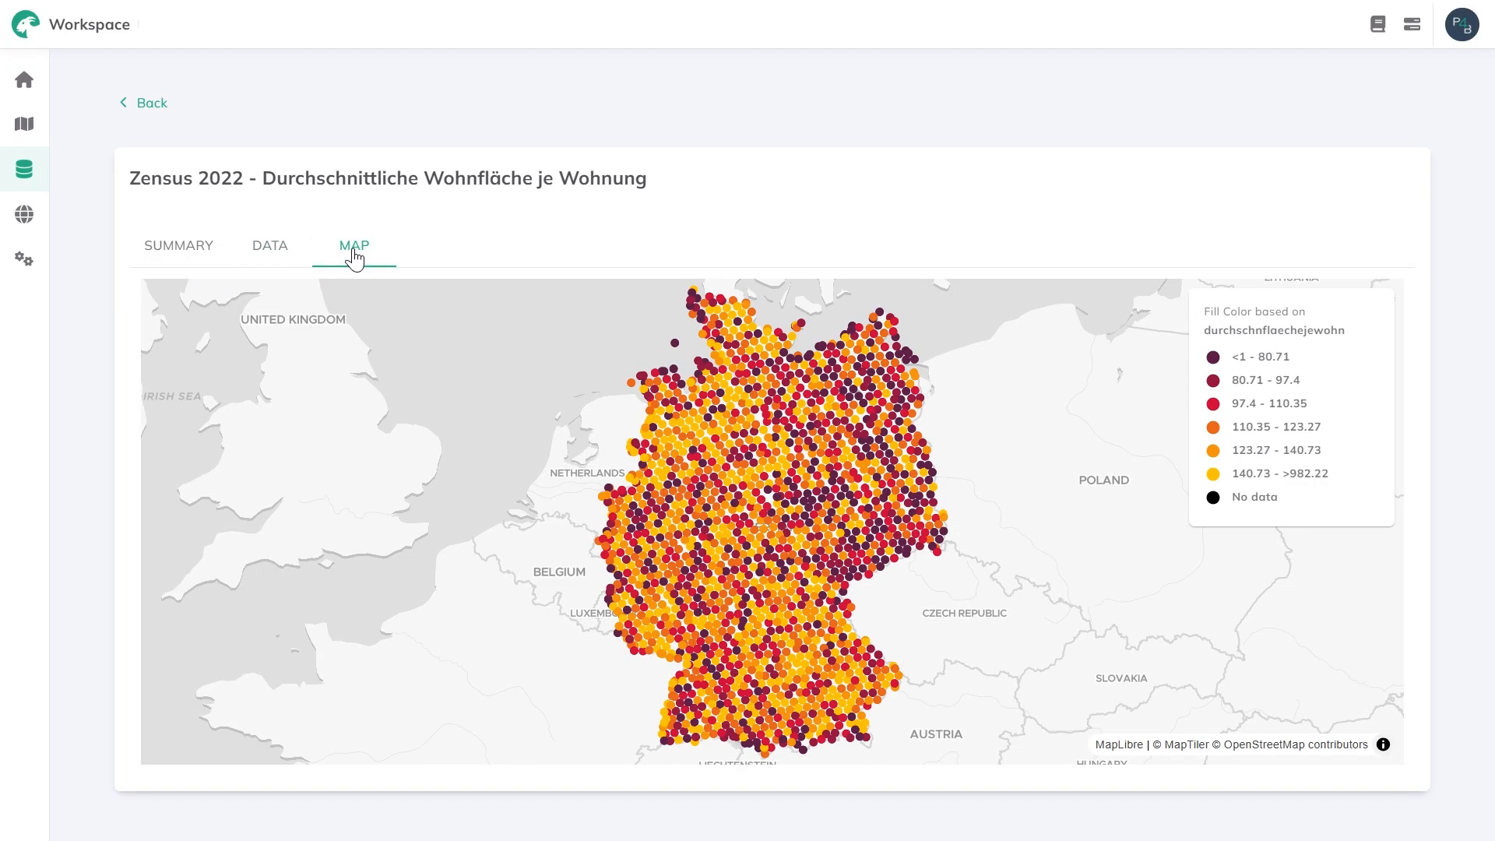